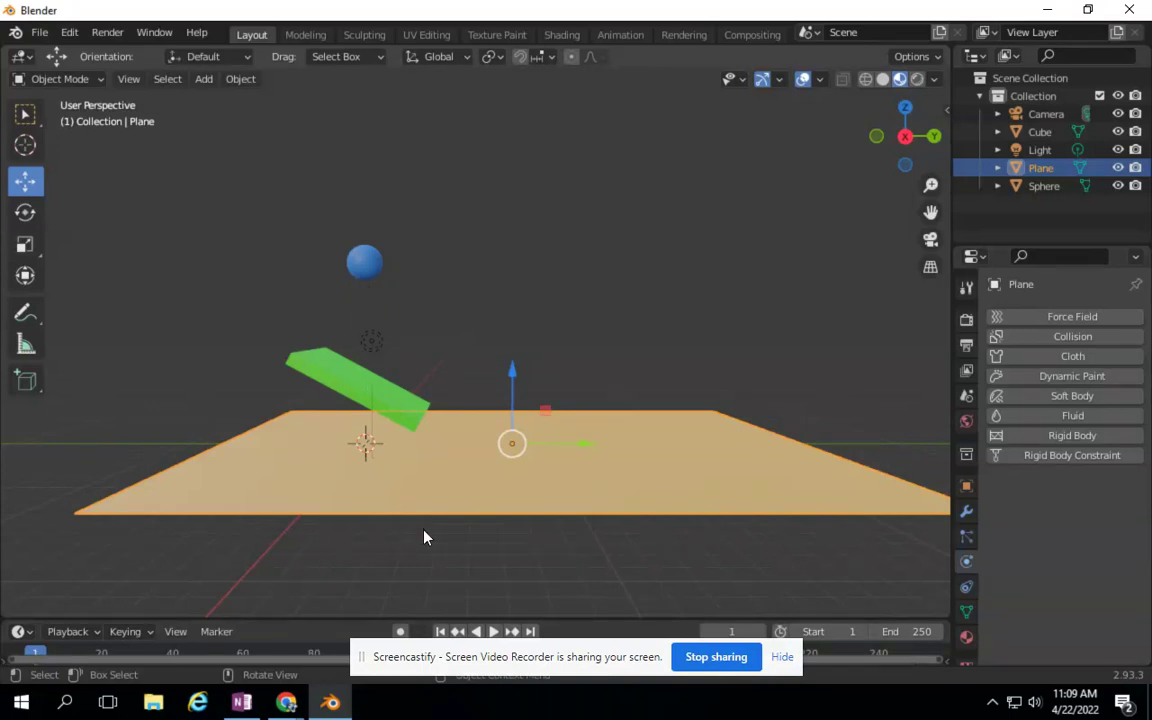
Step: Preview the animation, then stop and rewind to the first frame
{"action": "left_click", "coordinate": [492, 631]}
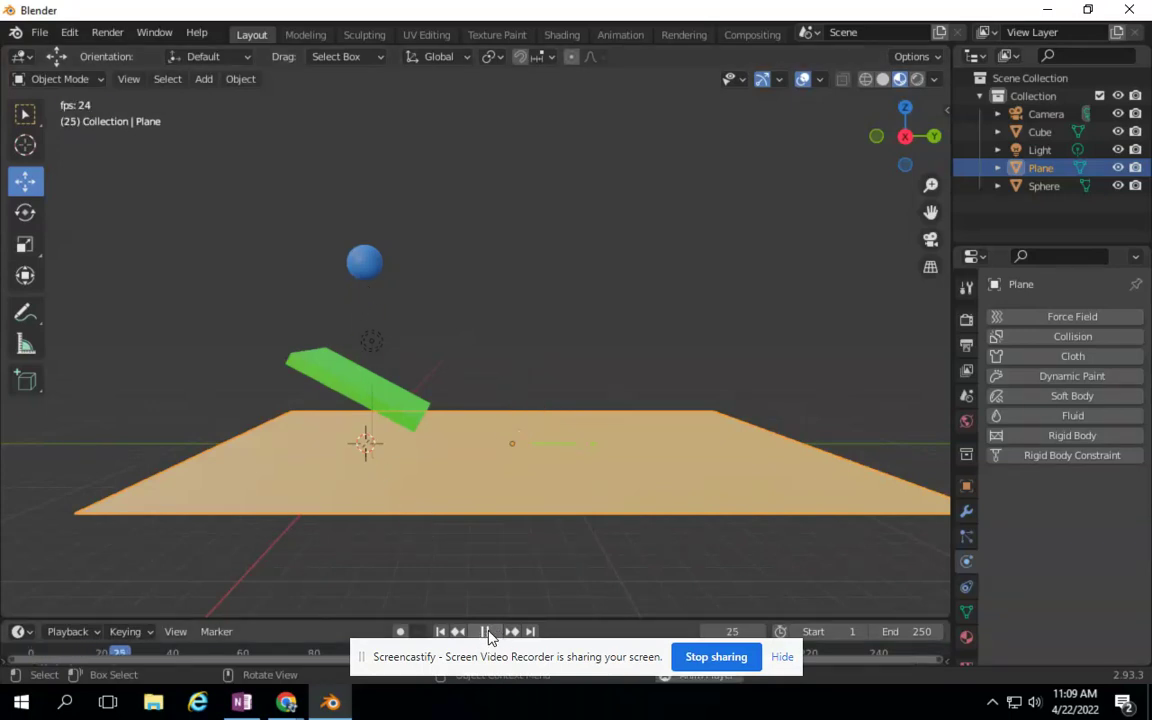
{"action": "left_click", "coordinate": [490, 631]}
{"action": "left_click", "coordinate": [440, 631]}
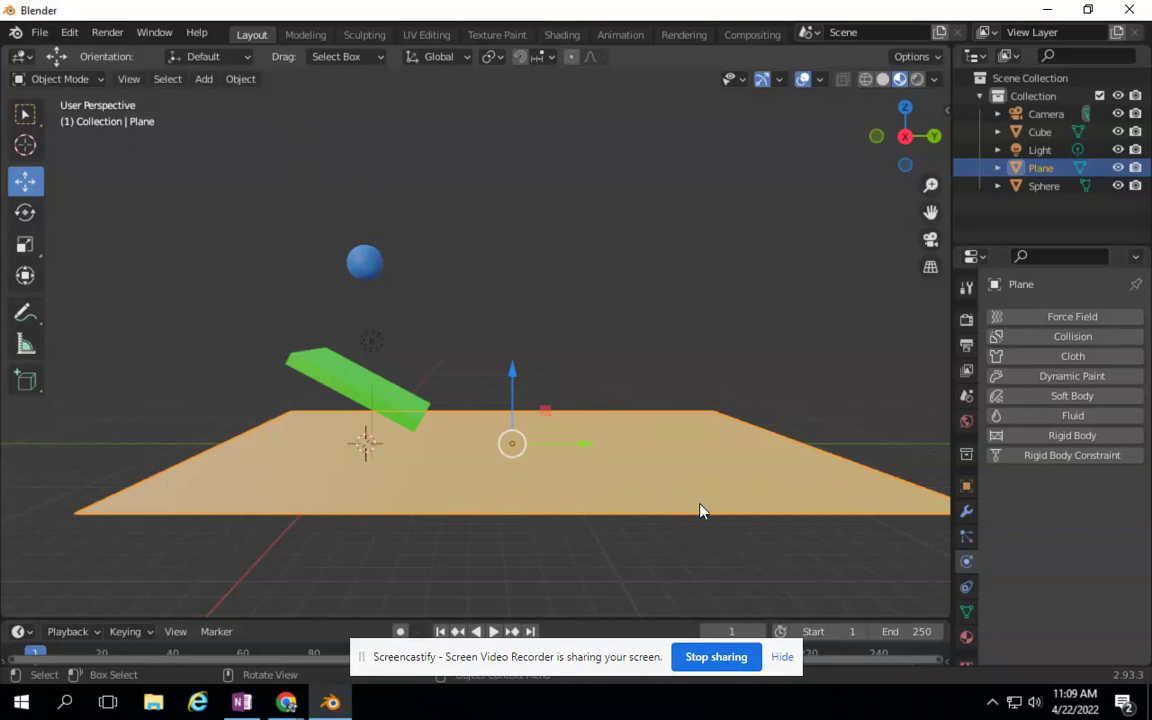
Step: Give the blue sphere an Active rigid body (mass 1 kg, Dynamic)
{"action": "left_click", "coordinate": [366, 262]}
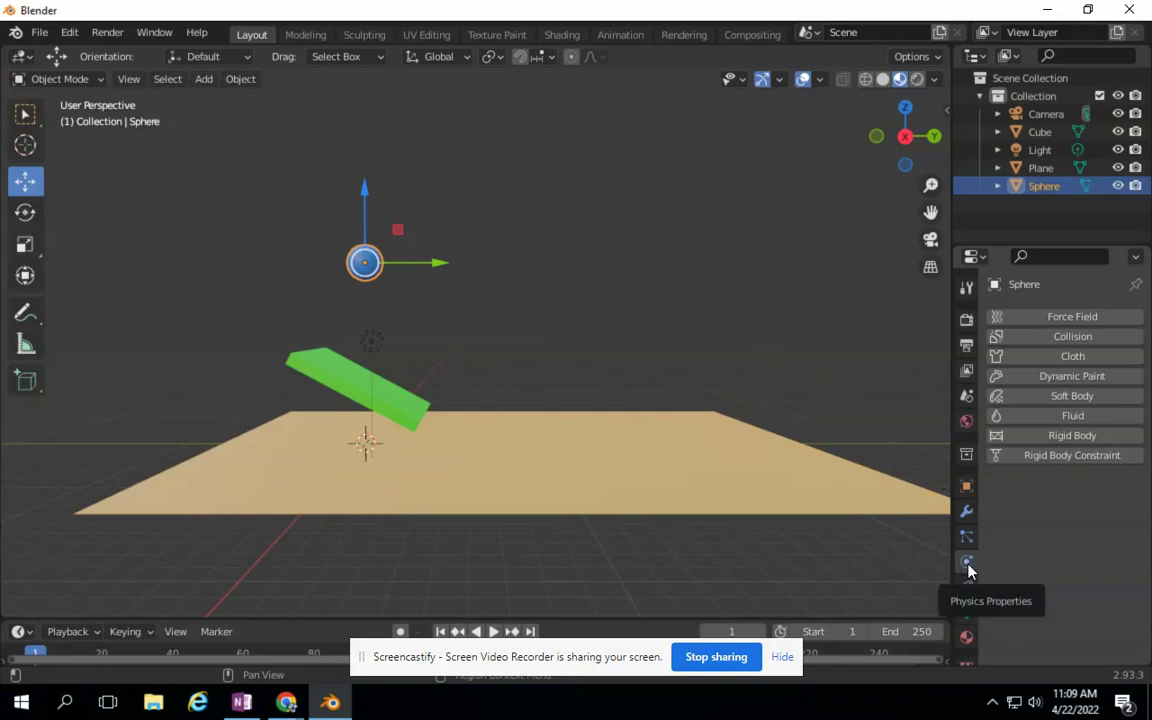
{"action": "left_click", "coordinate": [1071, 439]}
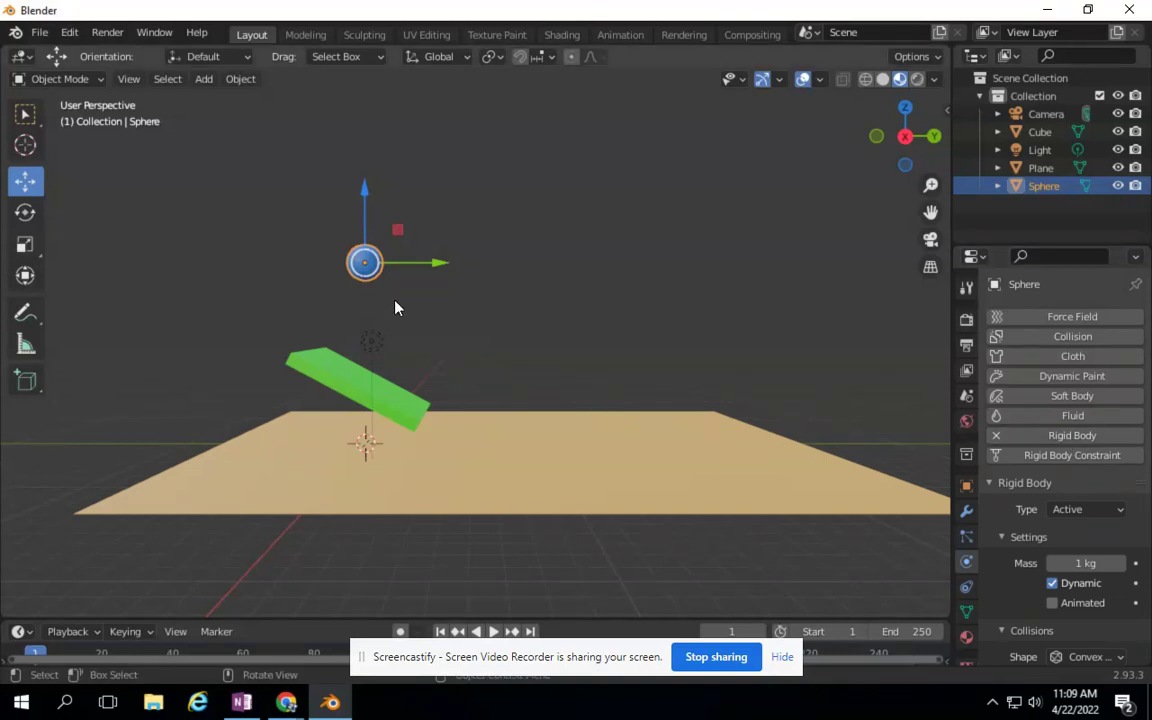
{"action": "left_click", "coordinate": [1078, 512]}
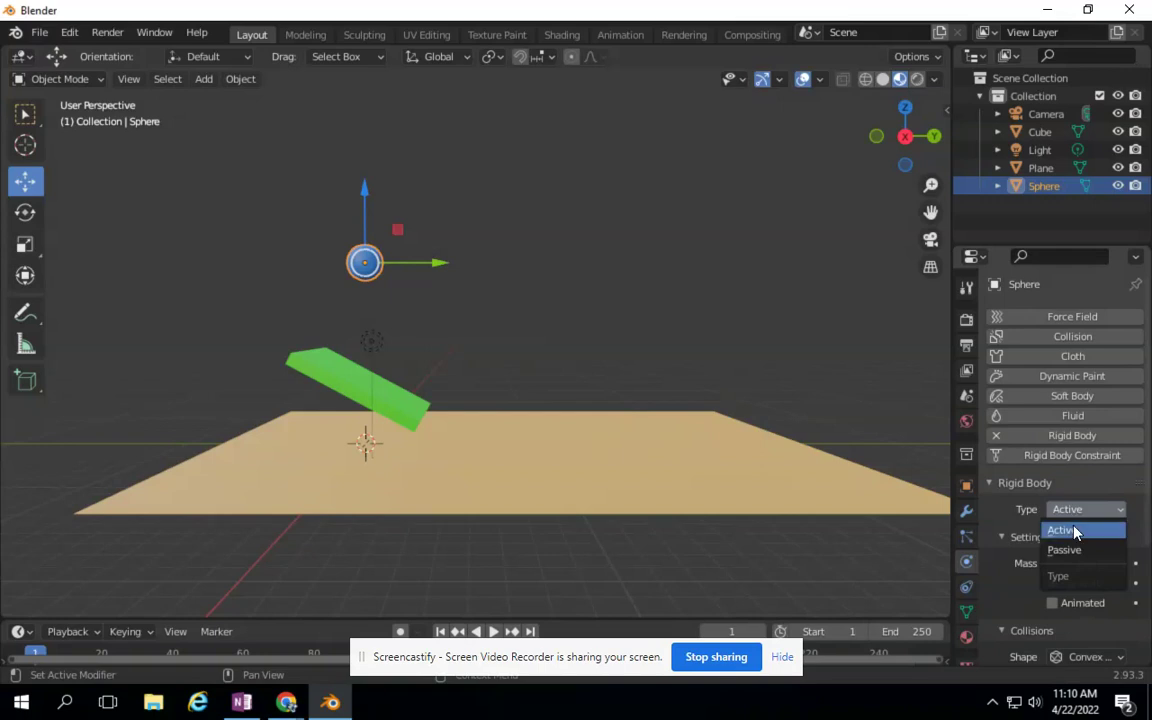
{"action": "left_click", "coordinate": [1075, 531]}
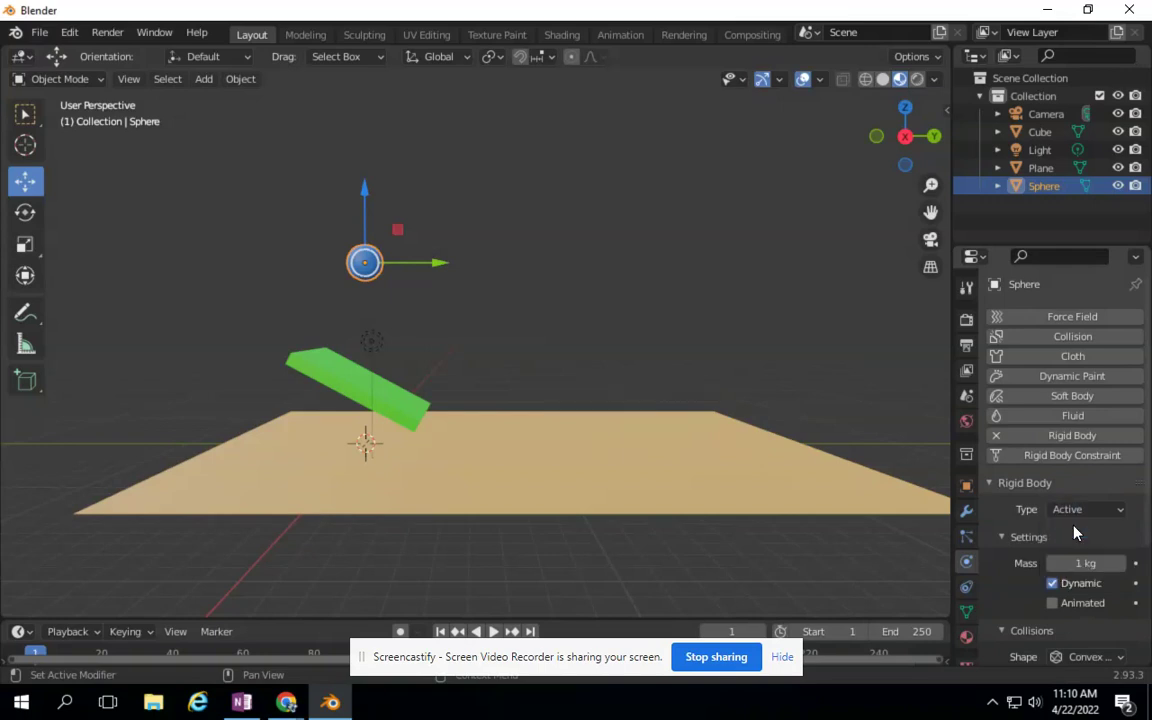
{"action": "left_click", "coordinate": [490, 632]}
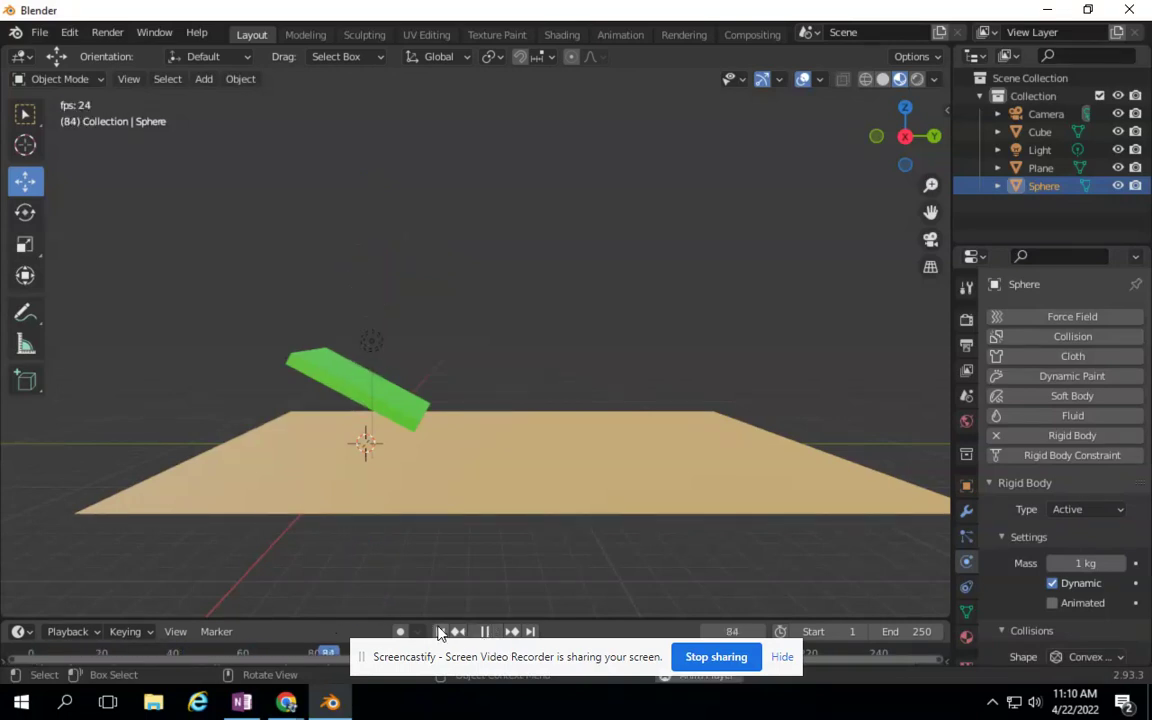
{"action": "left_click", "coordinate": [440, 631]}
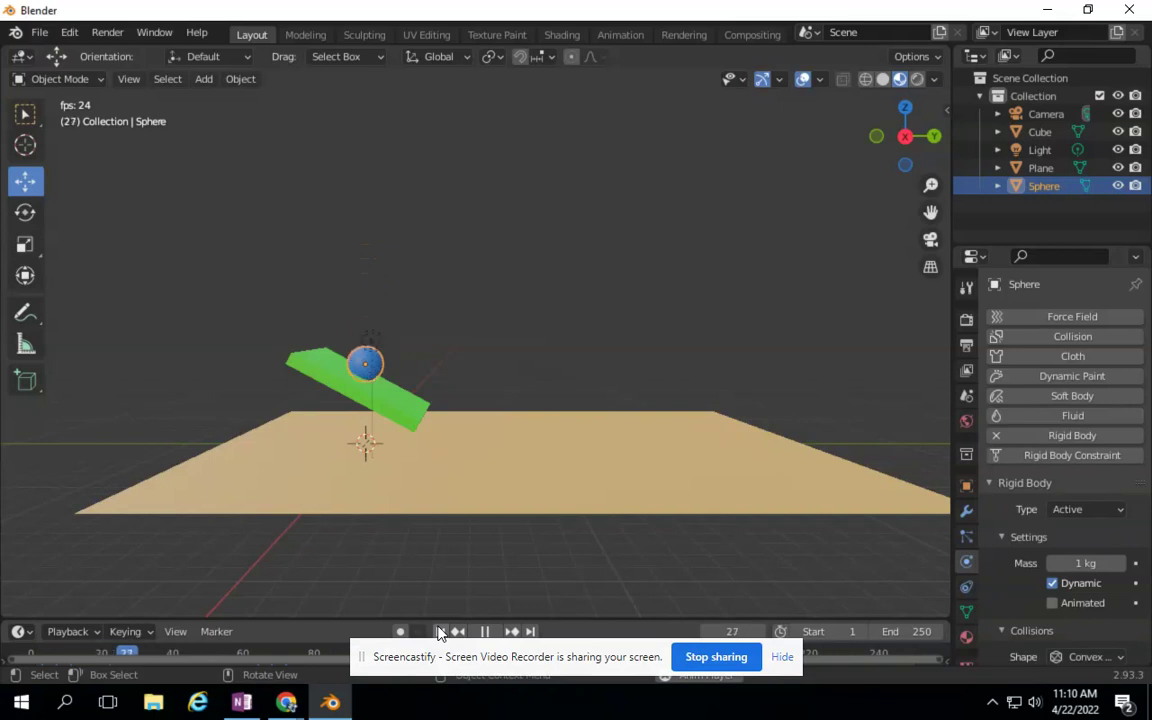
{"action": "left_click", "coordinate": [488, 631]}
{"action": "left_click", "coordinate": [440, 631]}
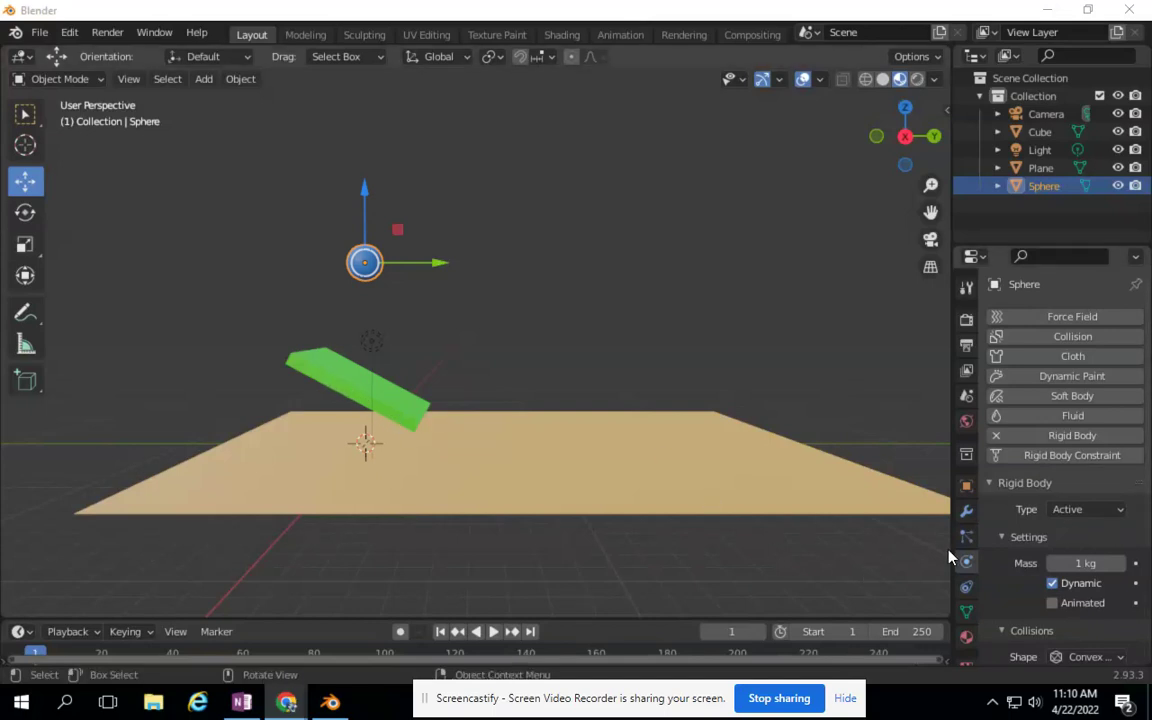
{"action": "scroll", "coordinate": [975, 565], "scroll_direction": "down", "scroll_amount": 1}
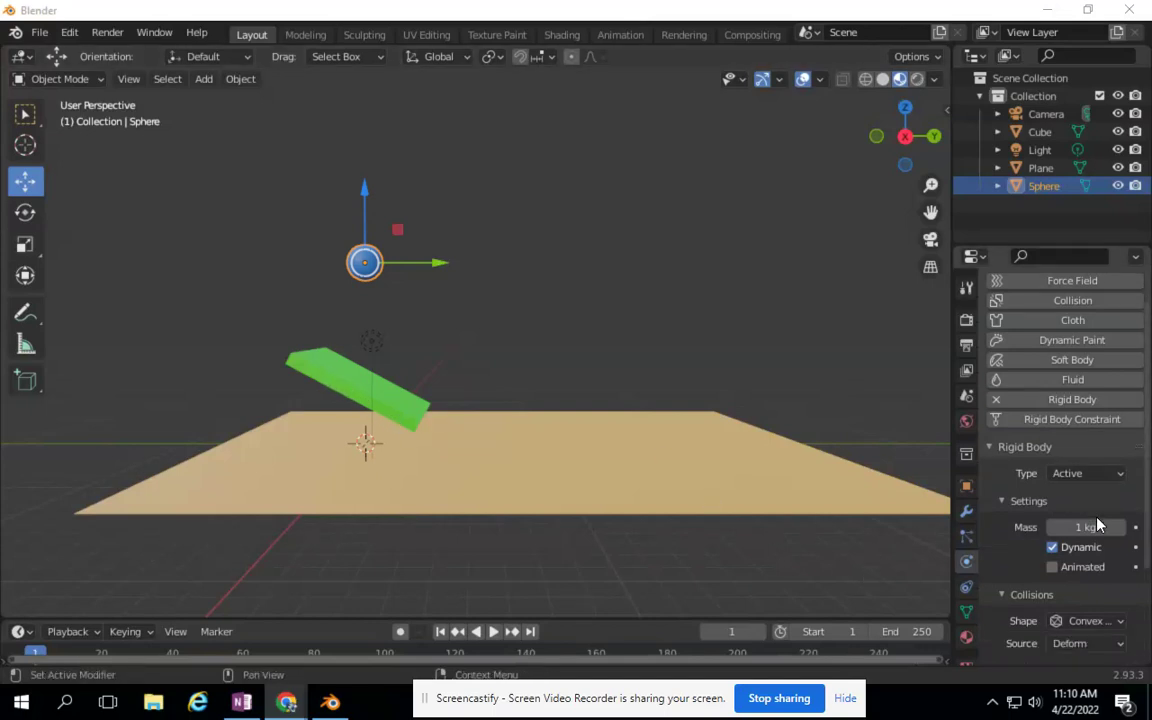
Step: Set the sphere's rigid body collision shape to Mesh
{"action": "left_click", "coordinate": [1090, 622]}
{"action": "key", "text": "Escape"}
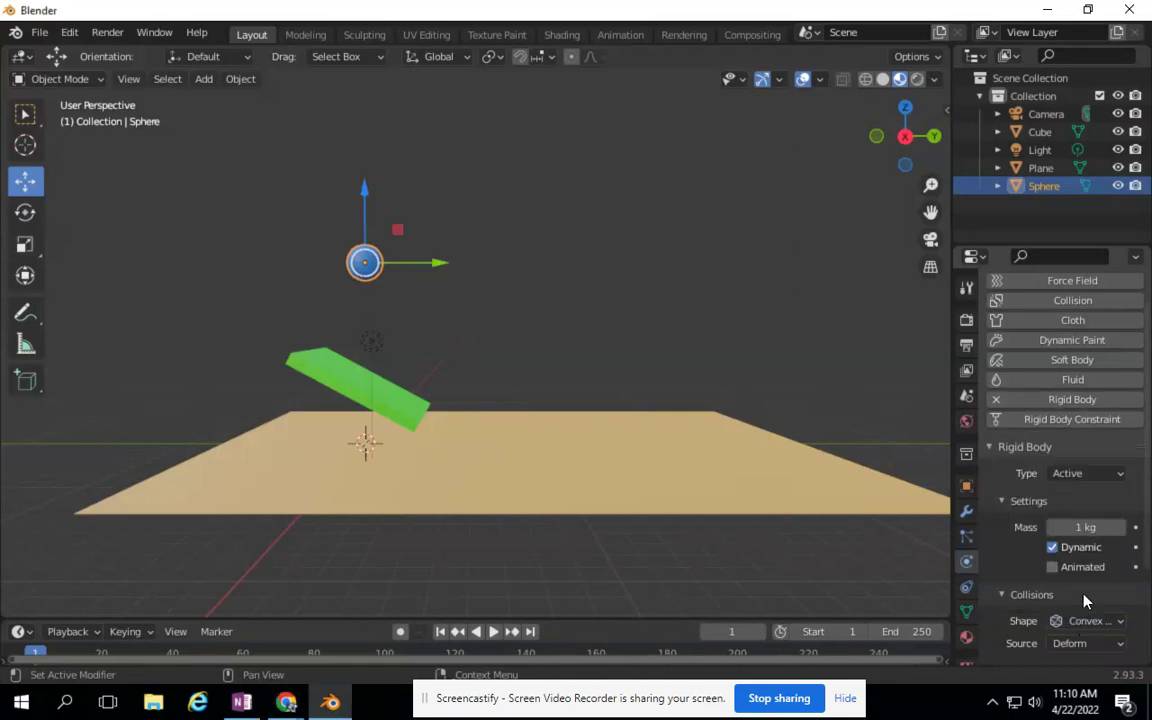
{"action": "left_click", "coordinate": [1095, 621]}
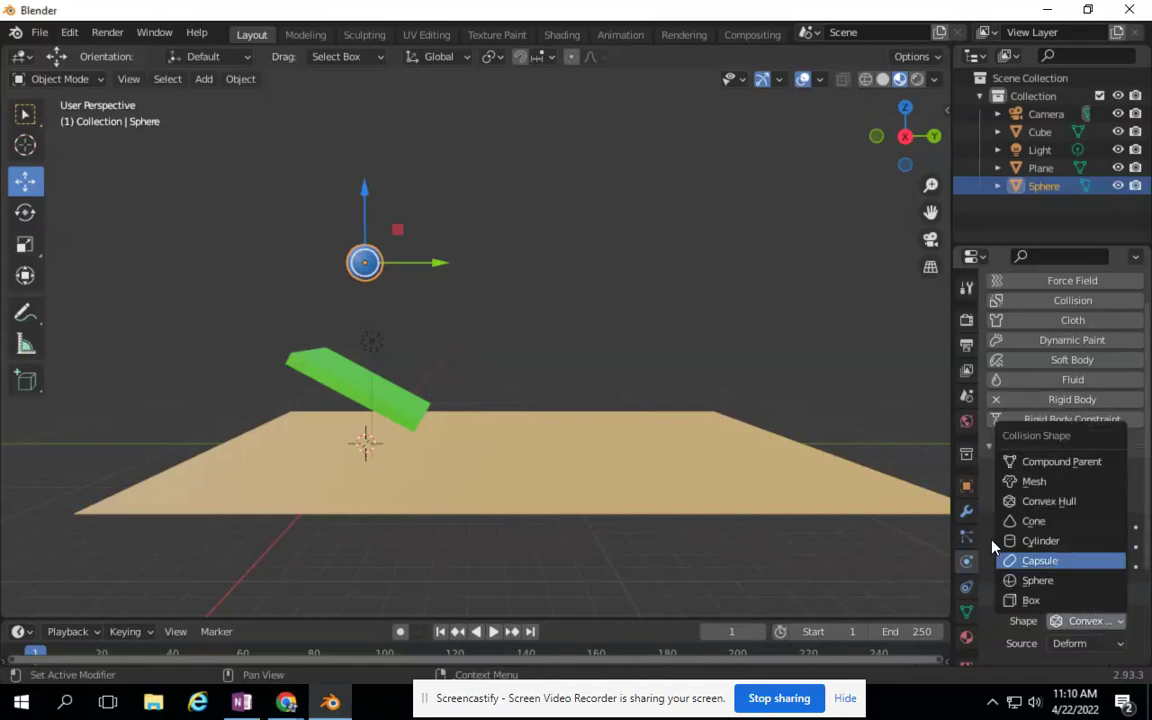
{"action": "left_click", "coordinate": [1032, 482]}
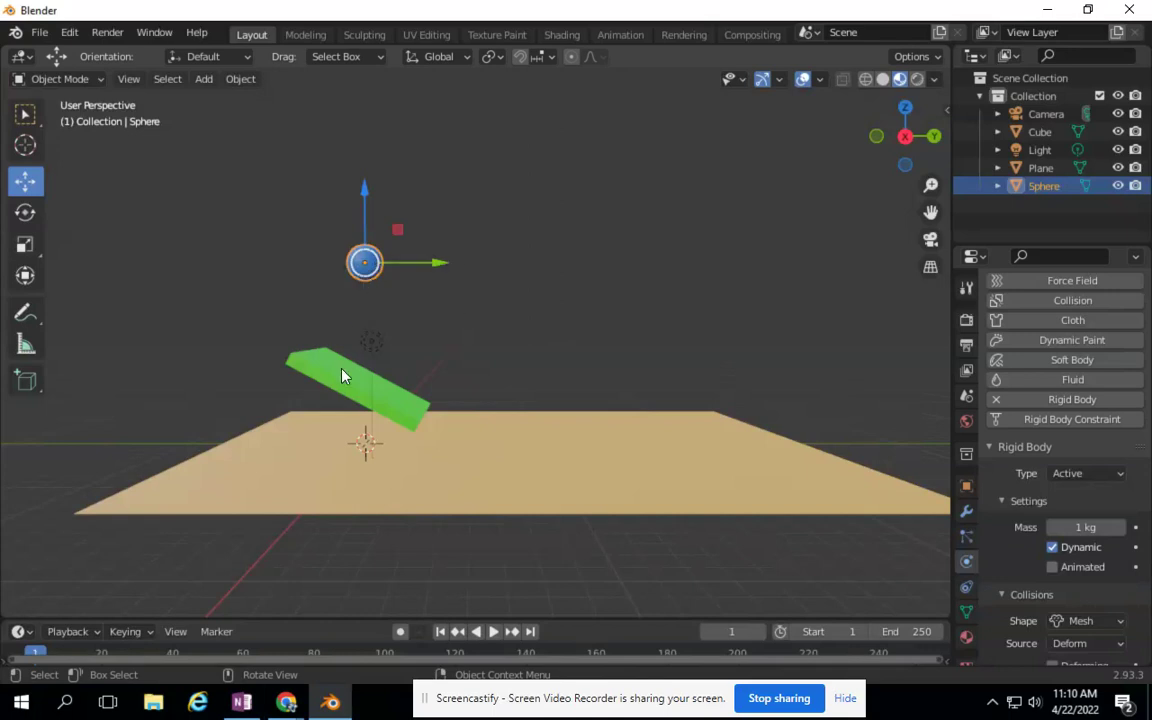
Step: Play the simulation to test the sphere's fall, then select the green slab
{"action": "left_click", "coordinate": [493, 631]}
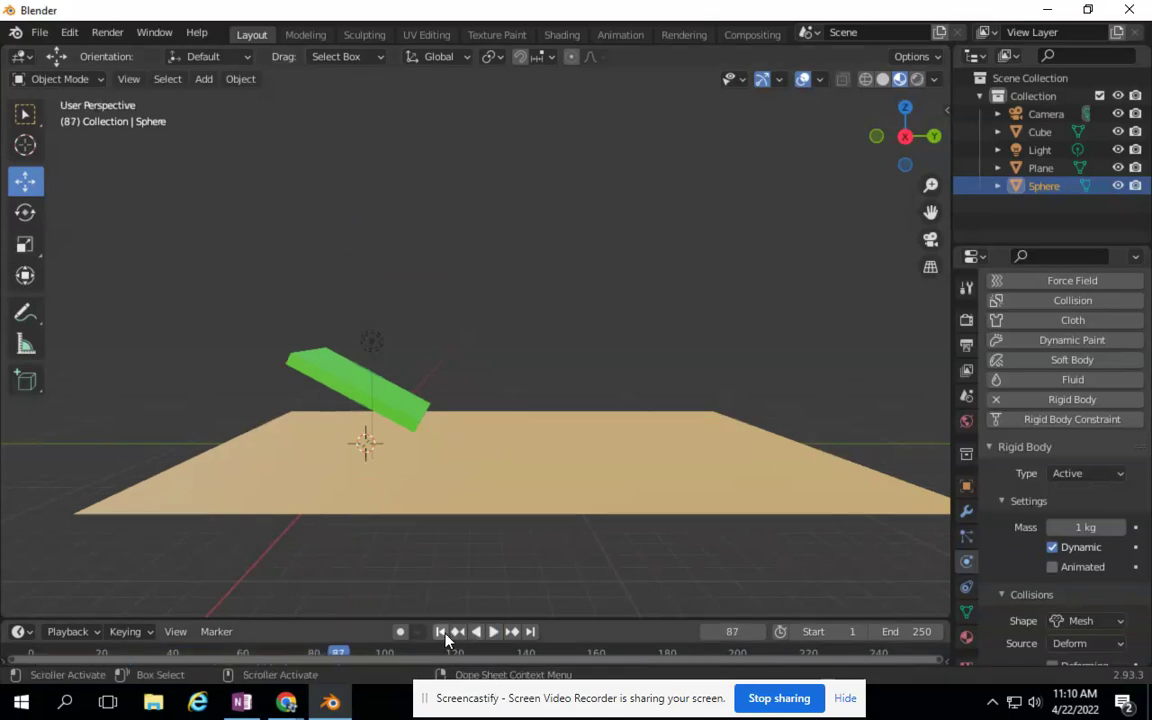
{"action": "key", "text": "Escape"}
{"action": "left_click", "coordinate": [357, 443]}
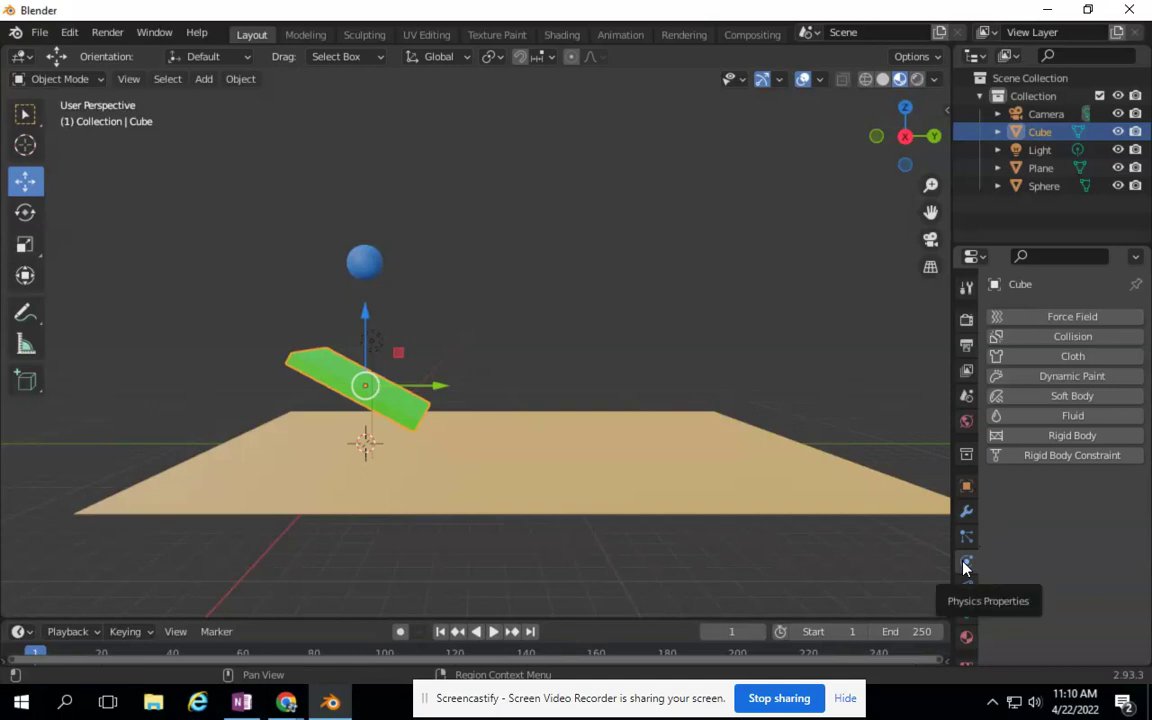
Step: Add a rigid body to the green slab with Type Passive and Mesh collision shape
{"action": "left_click", "coordinate": [1005, 436]}
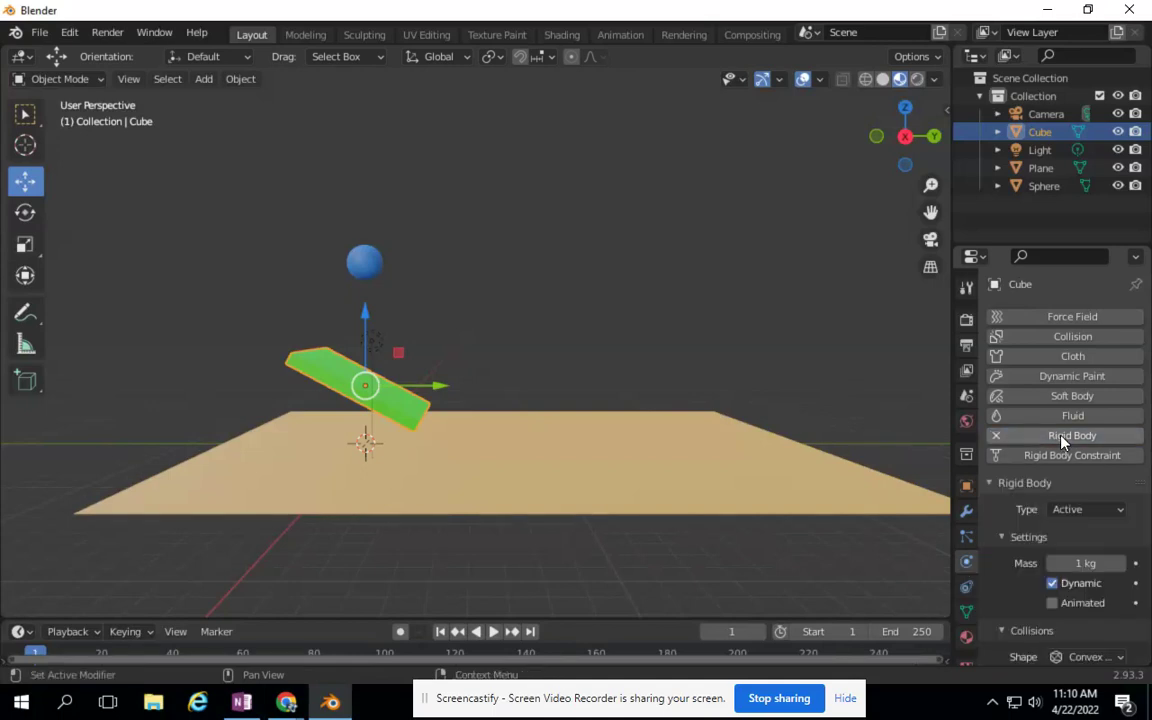
{"action": "left_click", "coordinate": [1076, 516]}
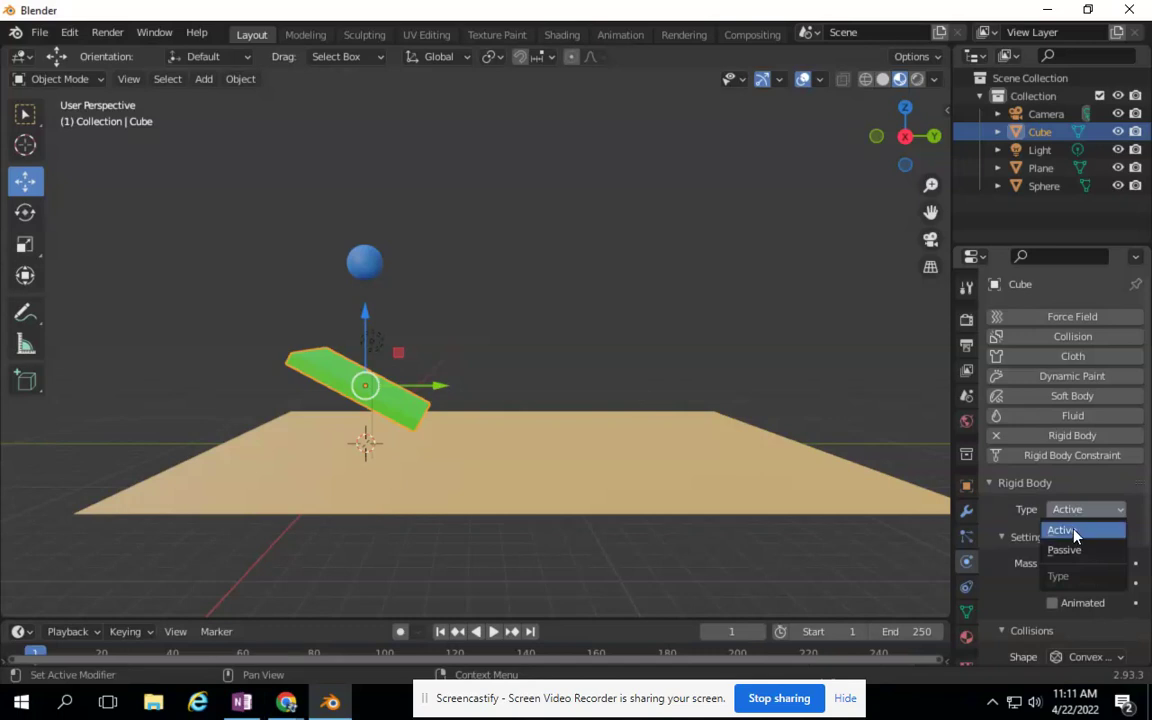
{"action": "left_click", "coordinate": [1072, 550]}
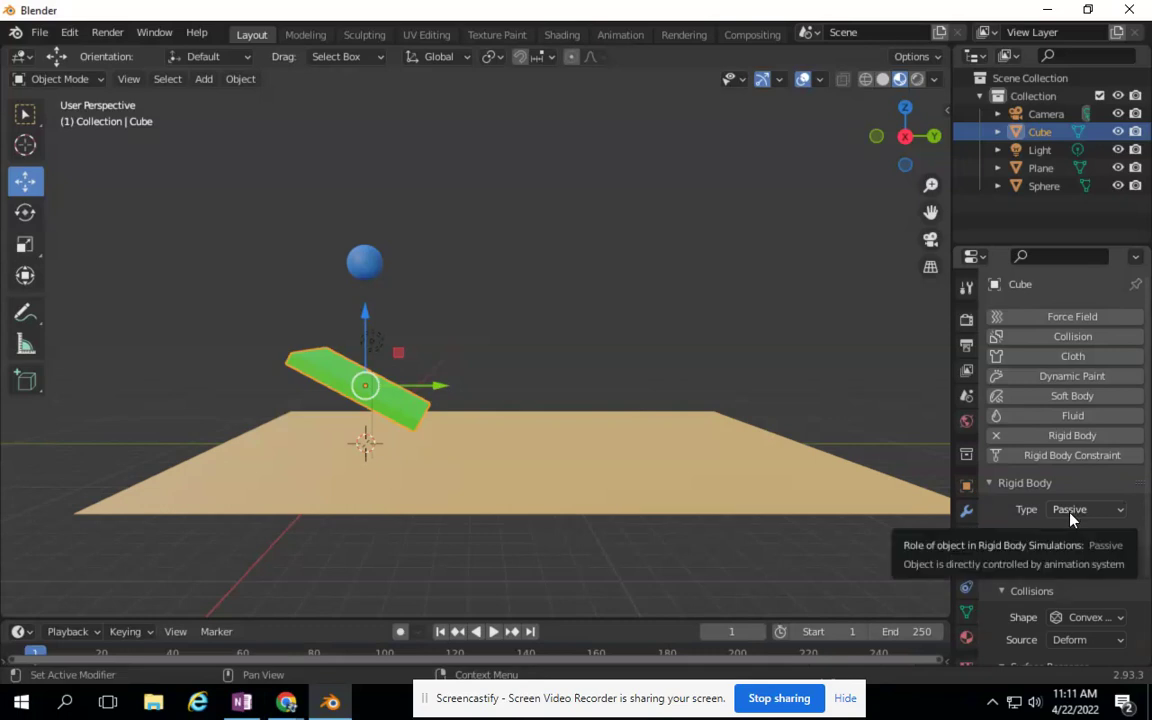
{"action": "left_click", "coordinate": [1088, 619]}
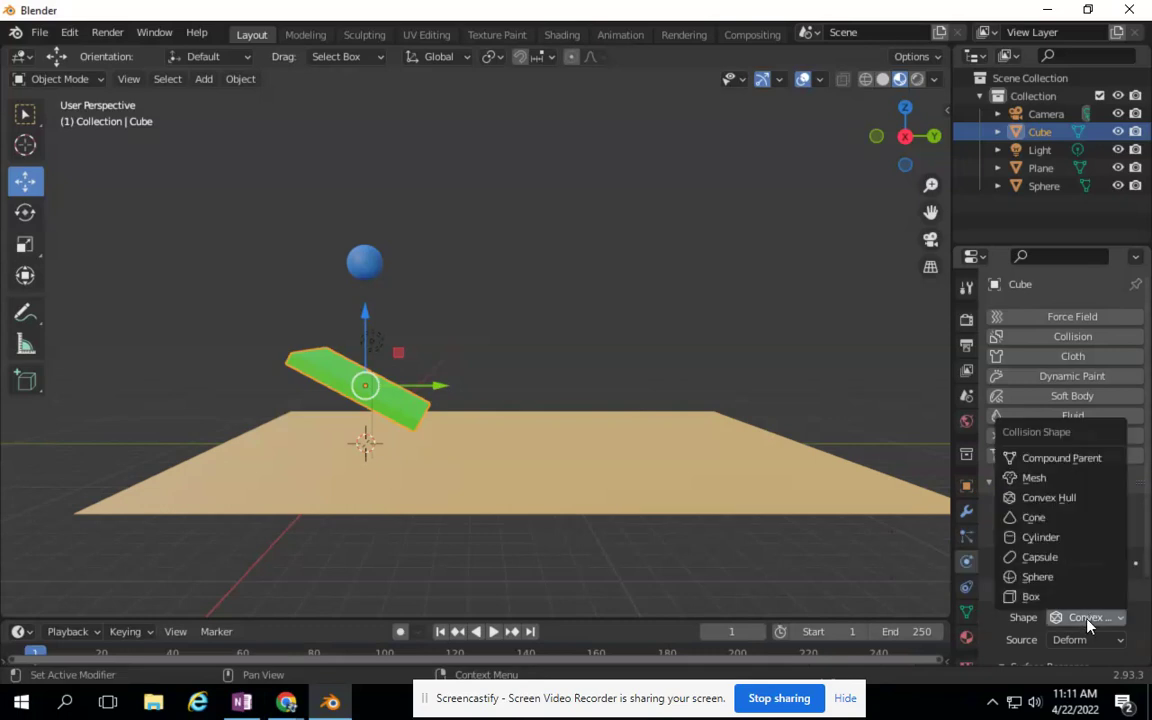
{"action": "left_click", "coordinate": [1038, 479]}
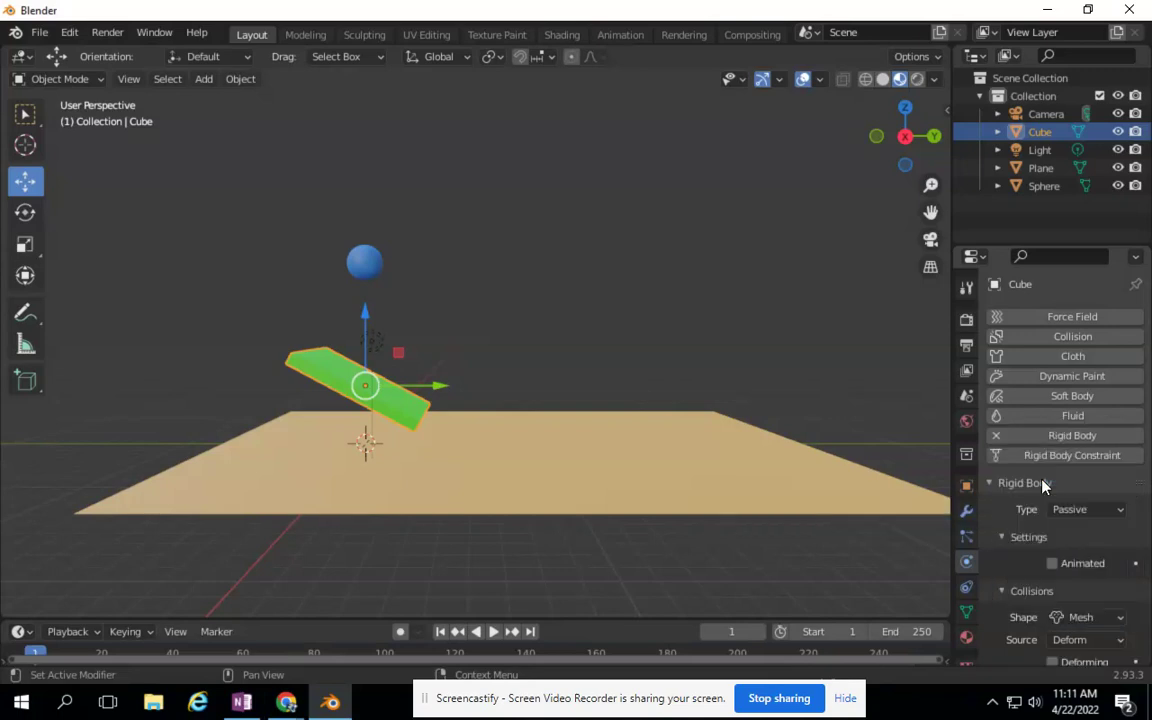
Step: Play the simulation to watch the sphere hit the slab, then rewind to frame 1
{"action": "left_click", "coordinate": [493, 631]}
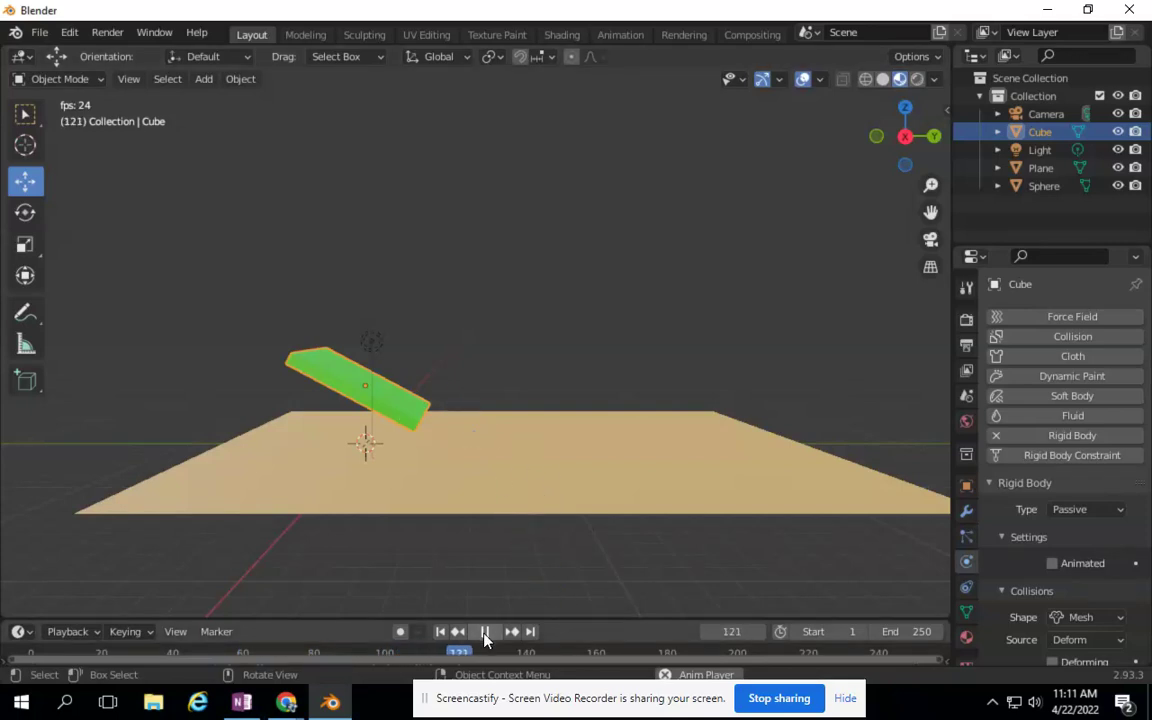
{"action": "key", "text": "space"}
{"action": "left_click", "coordinate": [440, 631]}
Step: Make the orange plane a Passive Mesh-collision rigid body and play the simulation to frame 161
{"action": "left_click", "coordinate": [541, 482]}
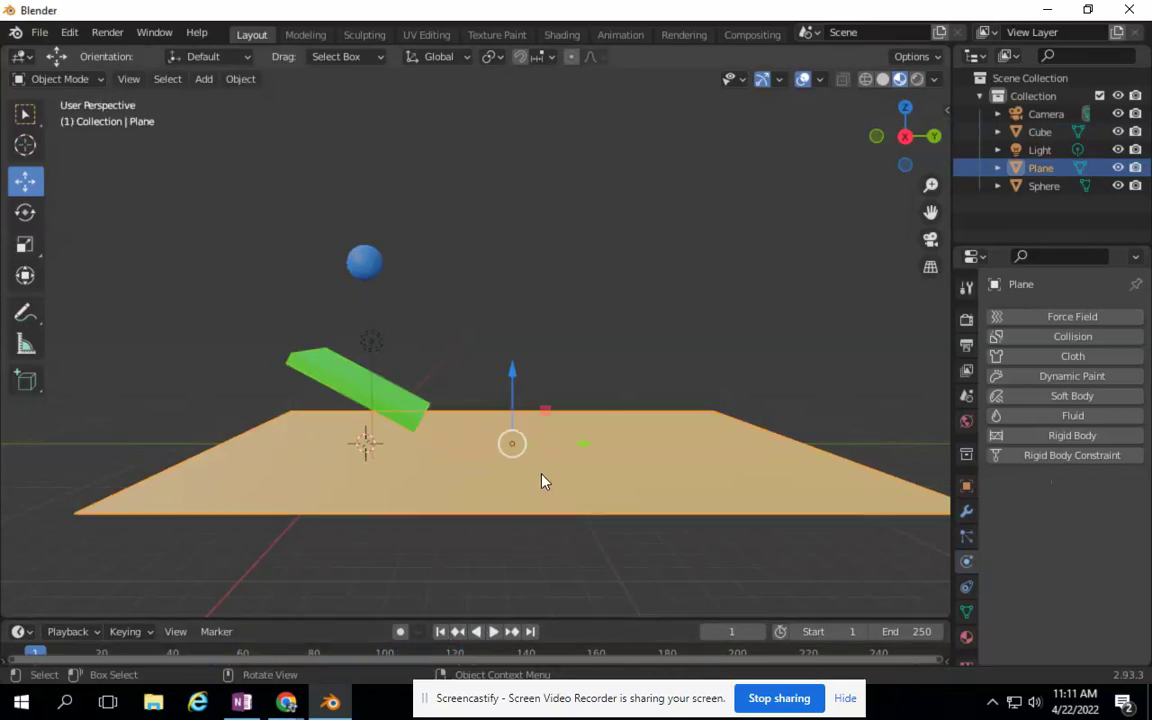
{"action": "left_click", "coordinate": [1068, 436]}
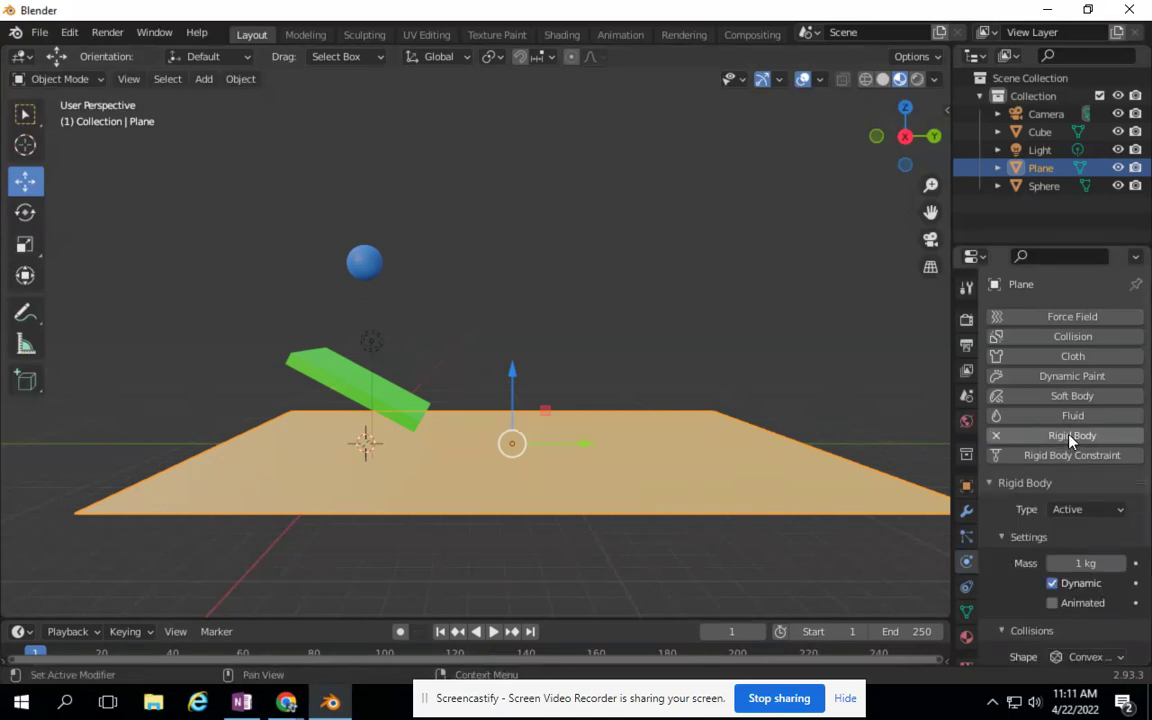
{"action": "left_click", "coordinate": [1078, 510]}
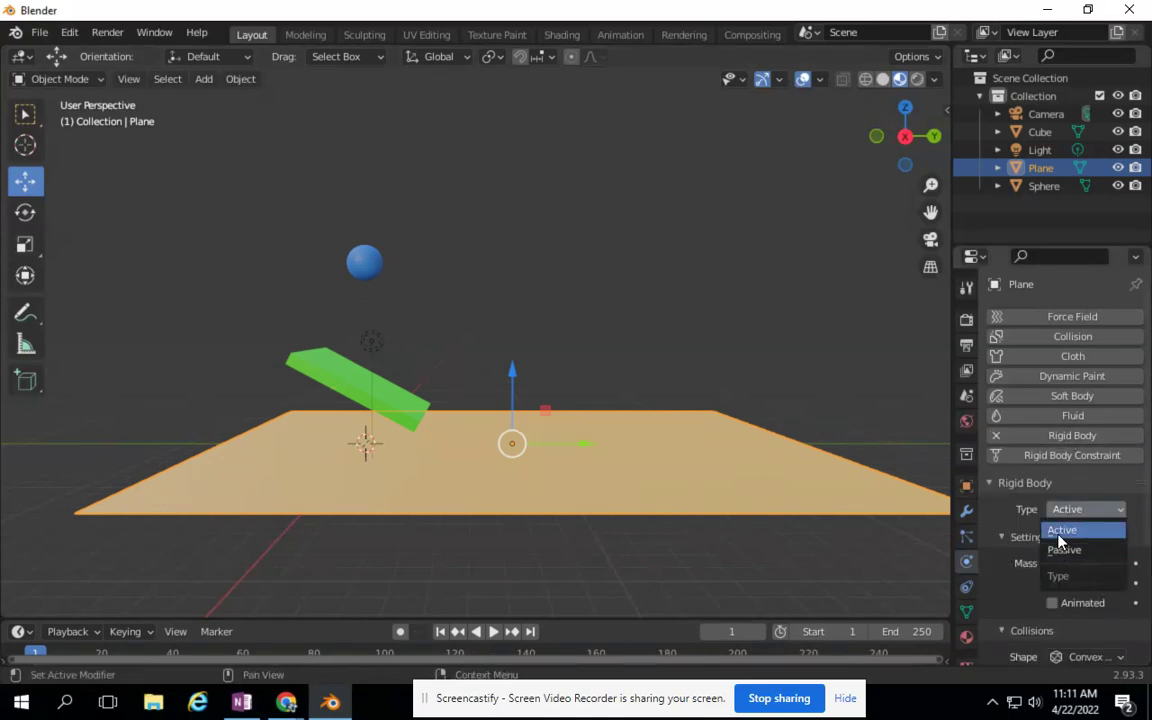
{"action": "left_click", "coordinate": [1066, 550]}
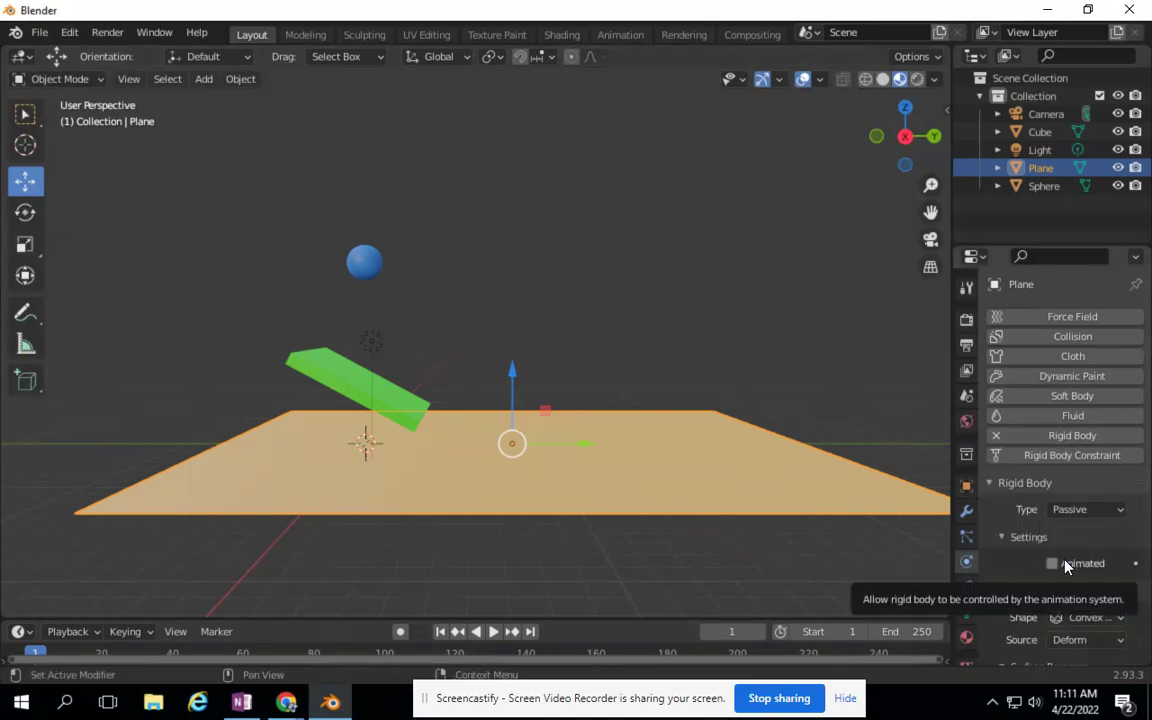
{"action": "left_click", "coordinate": [1069, 620]}
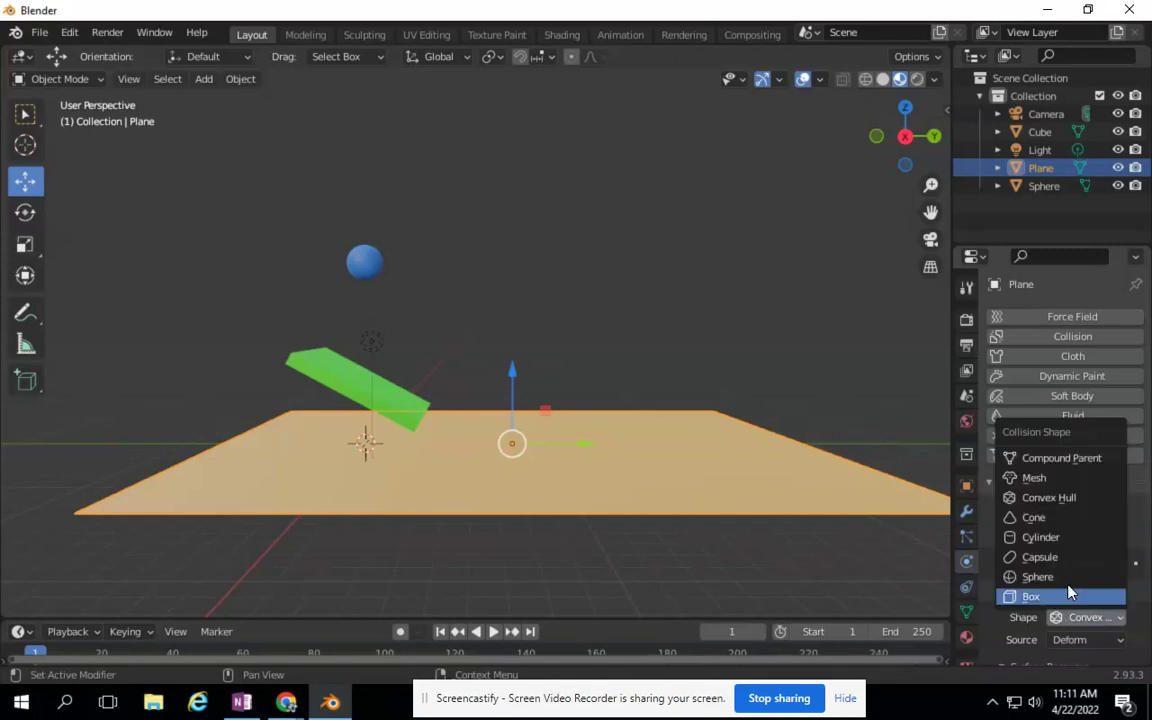
{"action": "left_click", "coordinate": [1055, 477]}
{"action": "left_click", "coordinate": [493, 631]}
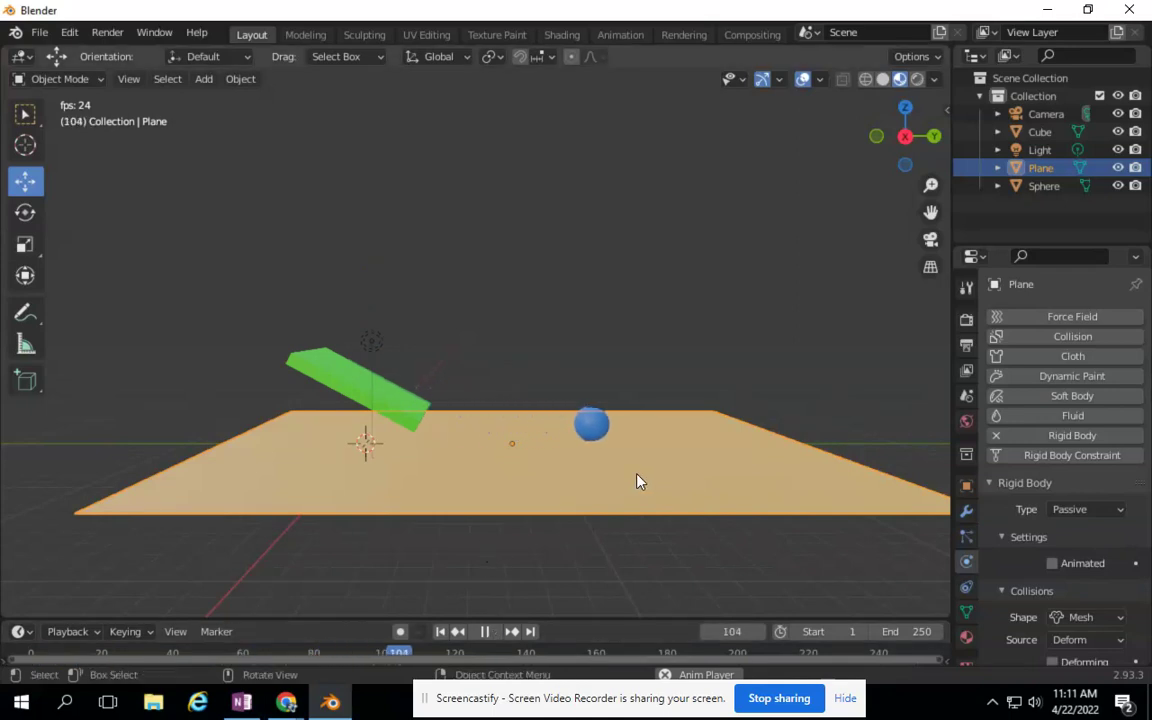
{"action": "left_click", "coordinate": [484, 631]}
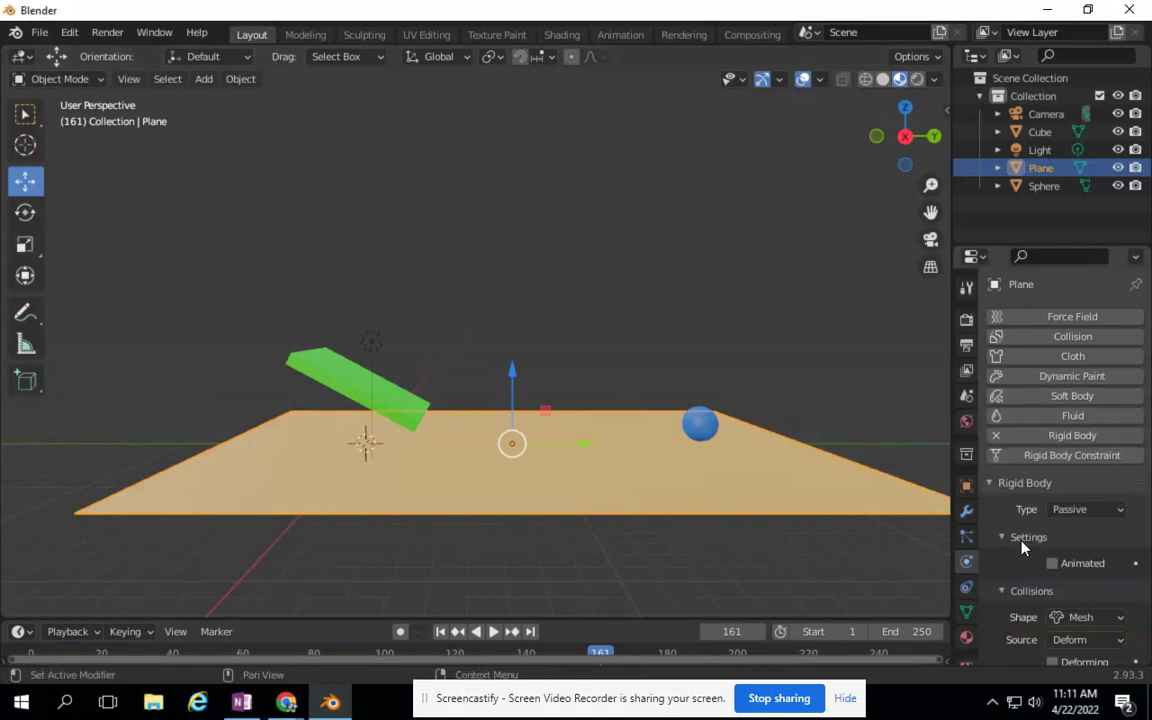
Step: Select the sphere, rewind to frame 1 and play the simulation, stopping at frame 104
{"action": "left_click", "coordinate": [720, 432]}
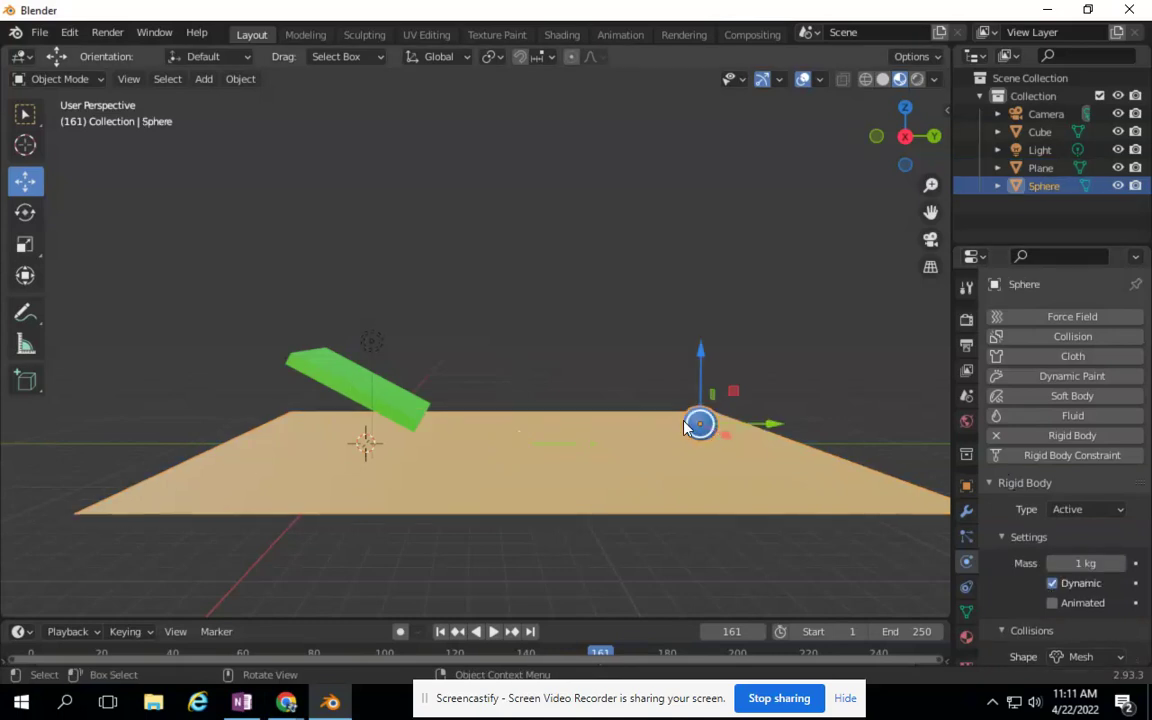
{"action": "left_click", "coordinate": [441, 631]}
{"action": "scroll", "coordinate": [1090, 570], "scroll_direction": "down", "scroll_amount": 5}
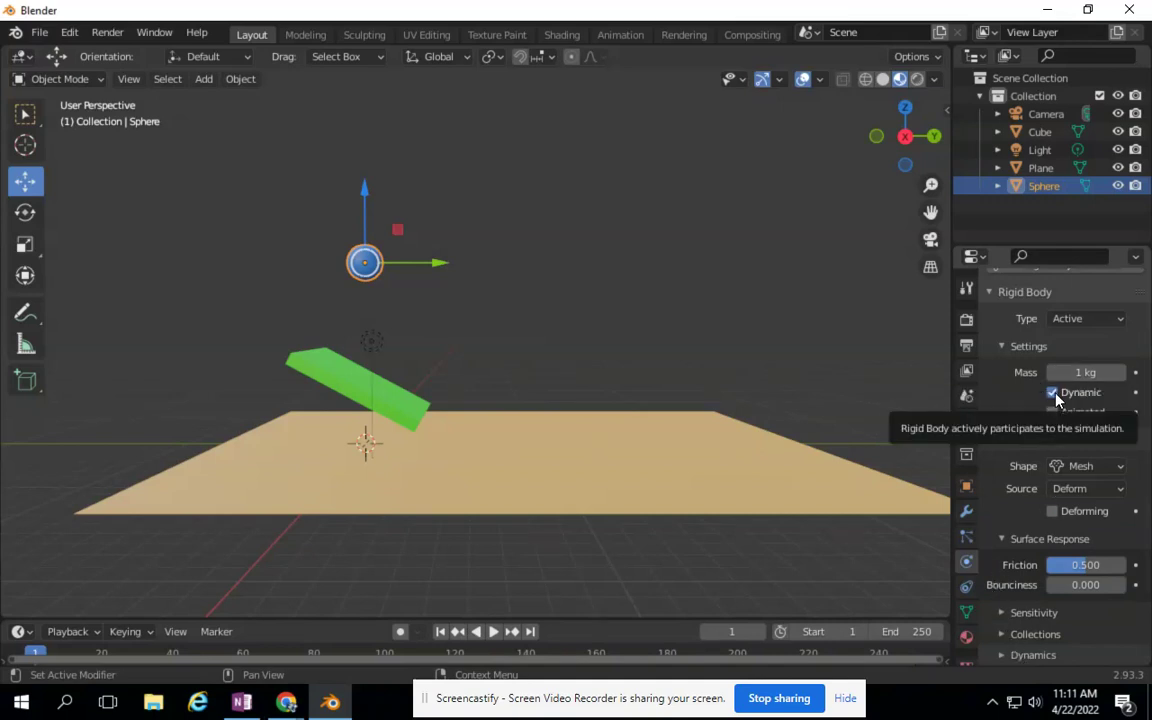
{"action": "left_click", "coordinate": [491, 631]}
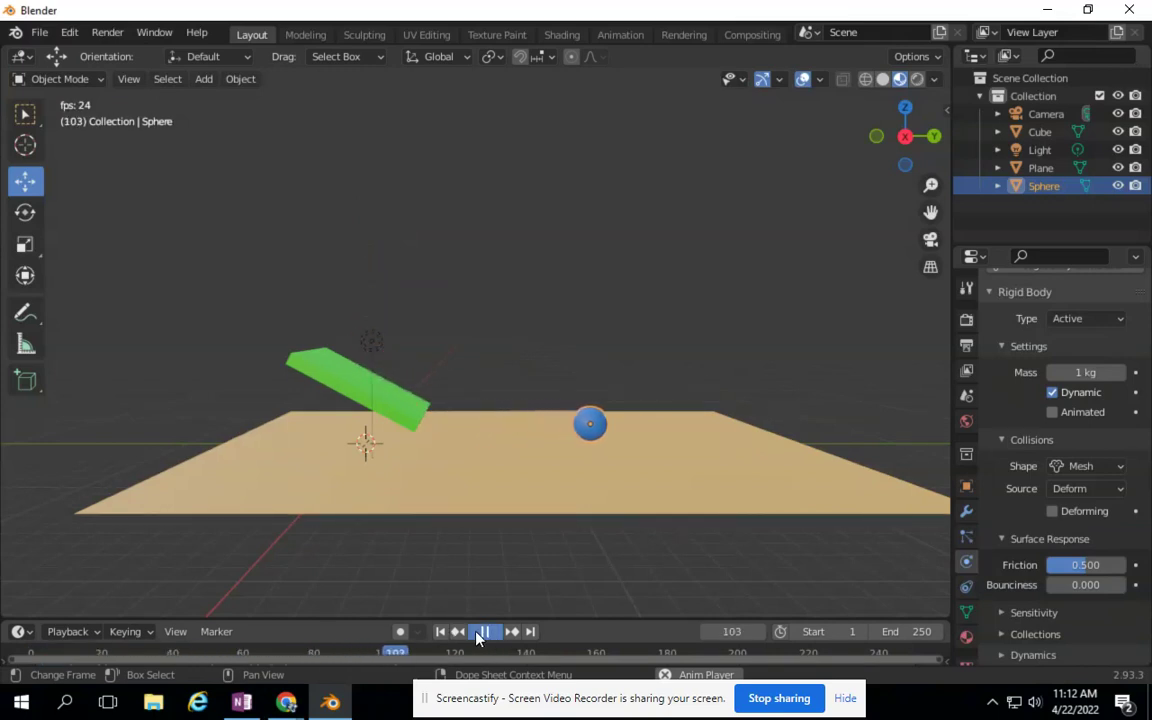
{"action": "left_click", "coordinate": [486, 632]}
Step: Check the camera view, enlarge the timeline area and scrub back to frame 3
{"action": "left_click", "coordinate": [121, 34]}
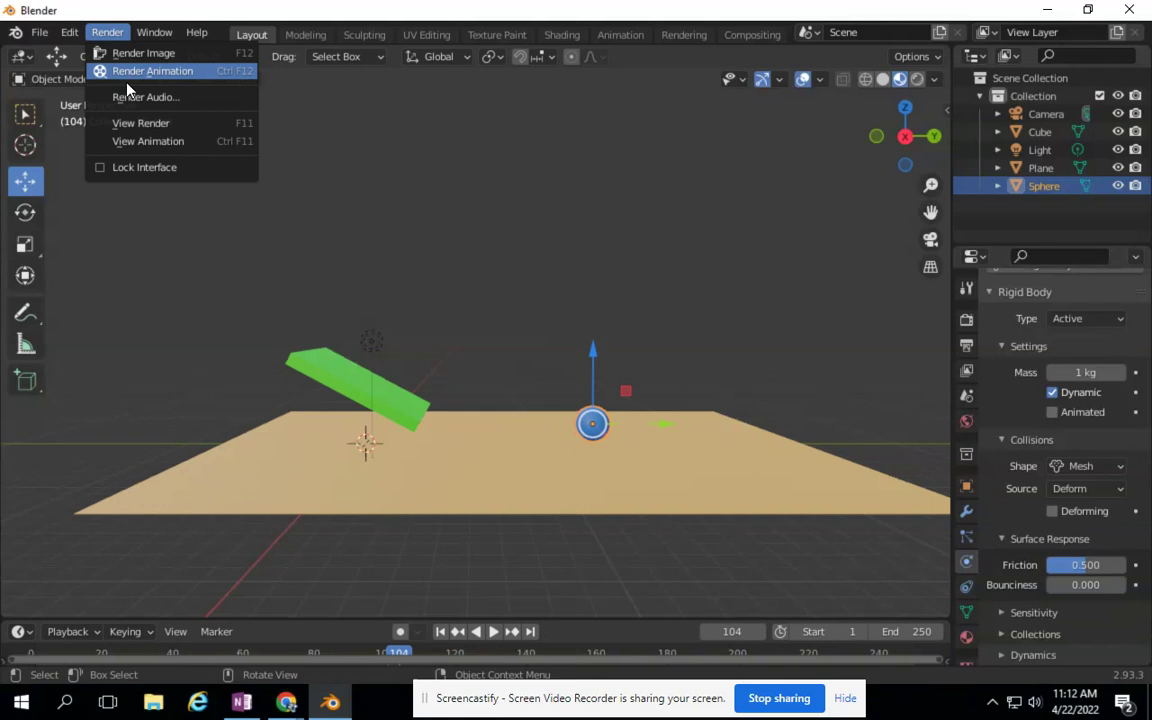
{"action": "left_click", "coordinate": [931, 240]}
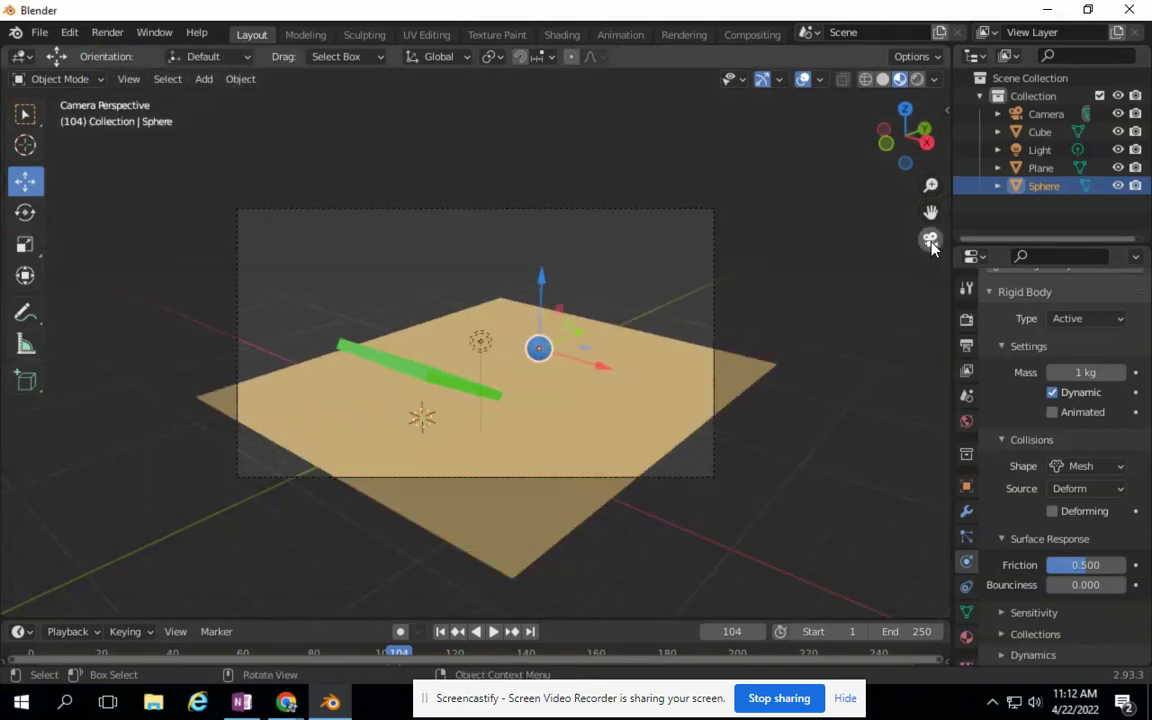
{"action": "left_click", "coordinate": [931, 241]}
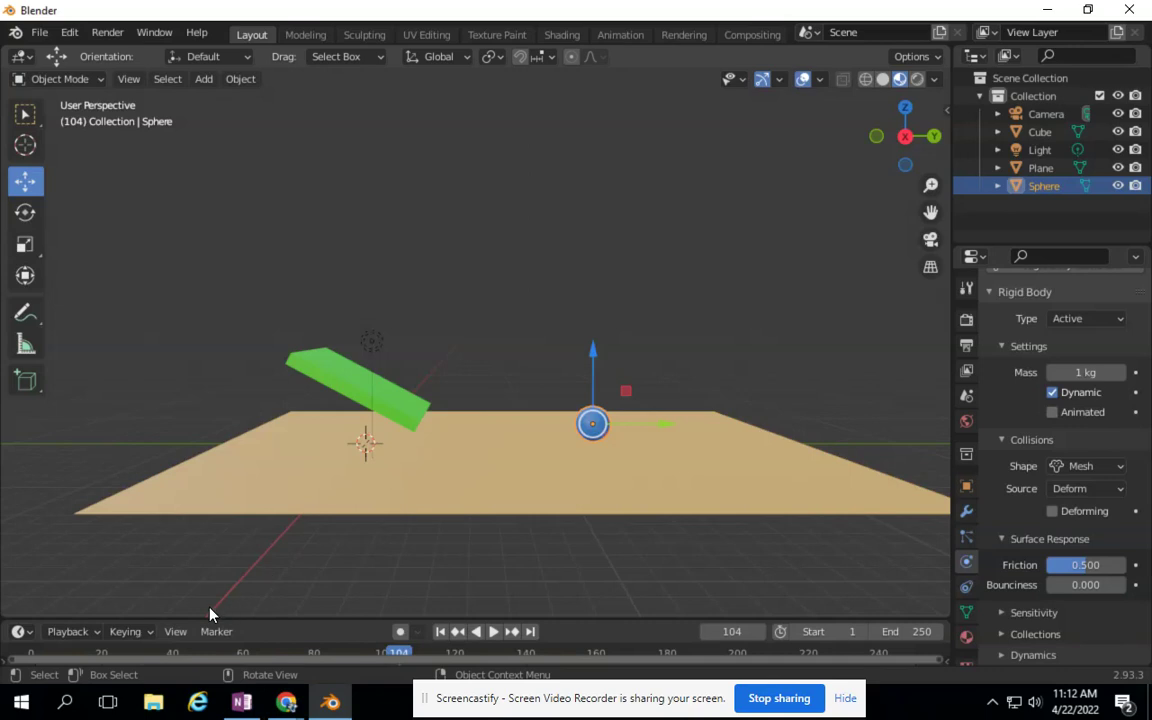
{"action": "left_click_drag", "start_coordinate": [162, 617], "coordinate": [150, 456]}
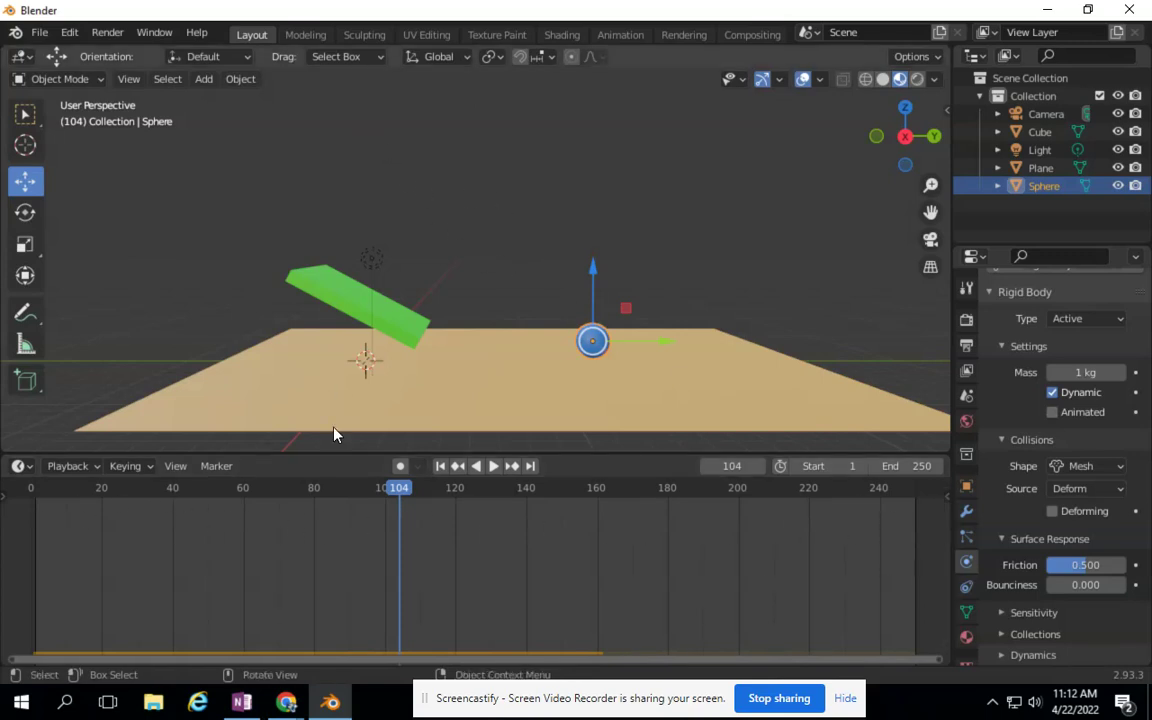
{"action": "left_click_drag", "start_coordinate": [330, 488], "coordinate": [42, 532]}
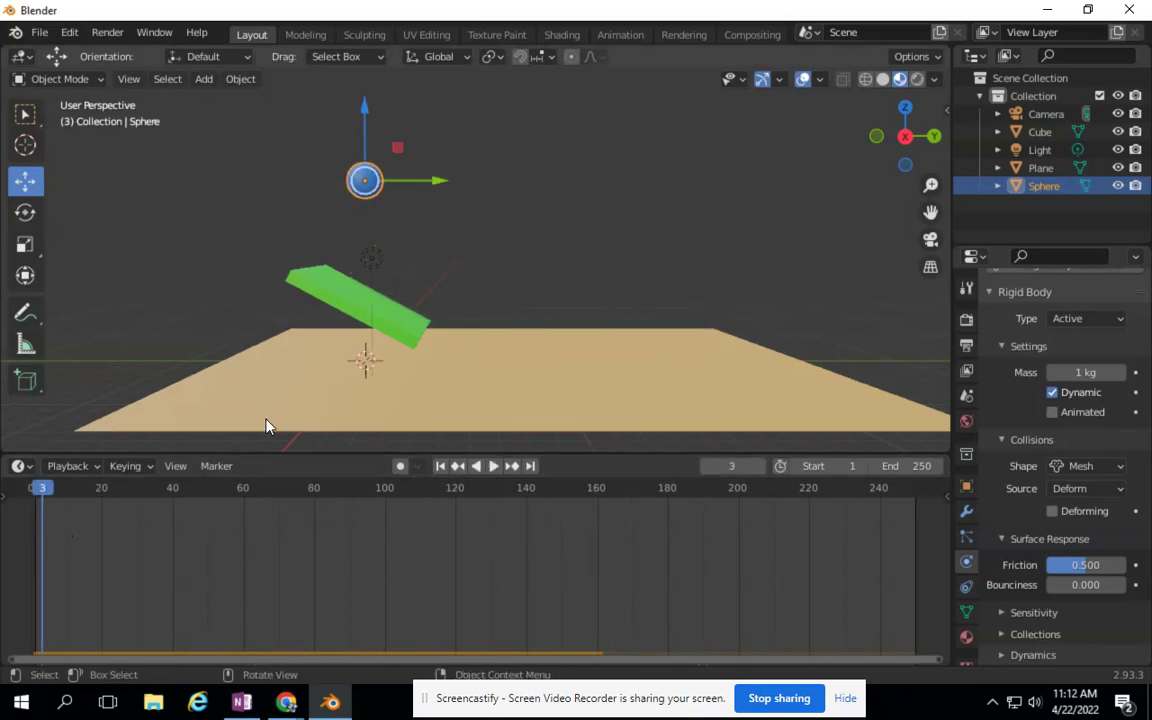
Step: Open Scene Properties and expand the Rigid Body World panel
{"action": "left_click", "coordinate": [966, 397]}
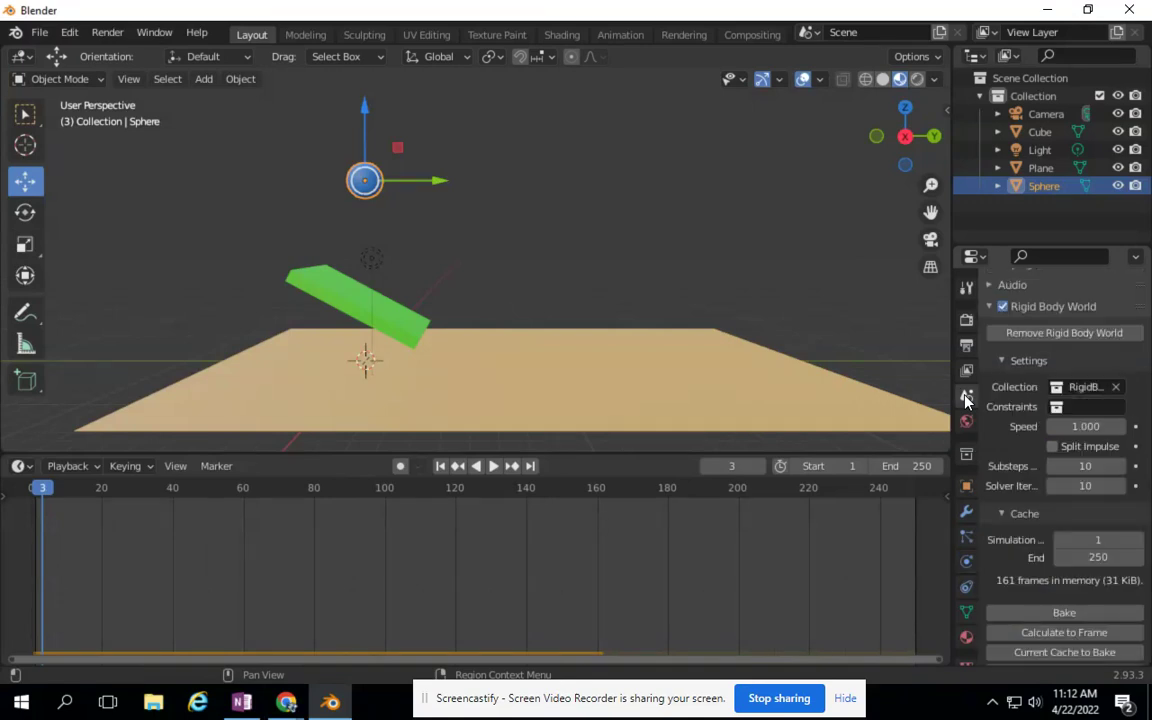
{"action": "scroll", "coordinate": [990, 402], "scroll_direction": "up", "scroll_amount": 3}
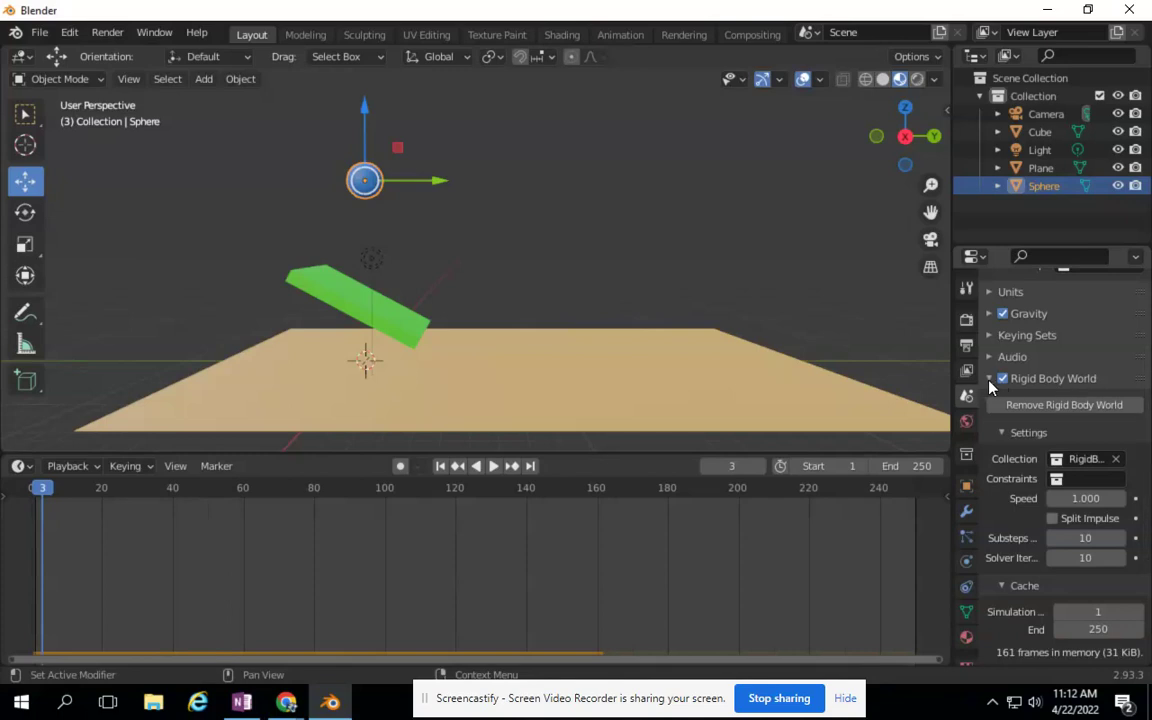
{"action": "left_click", "coordinate": [990, 379]}
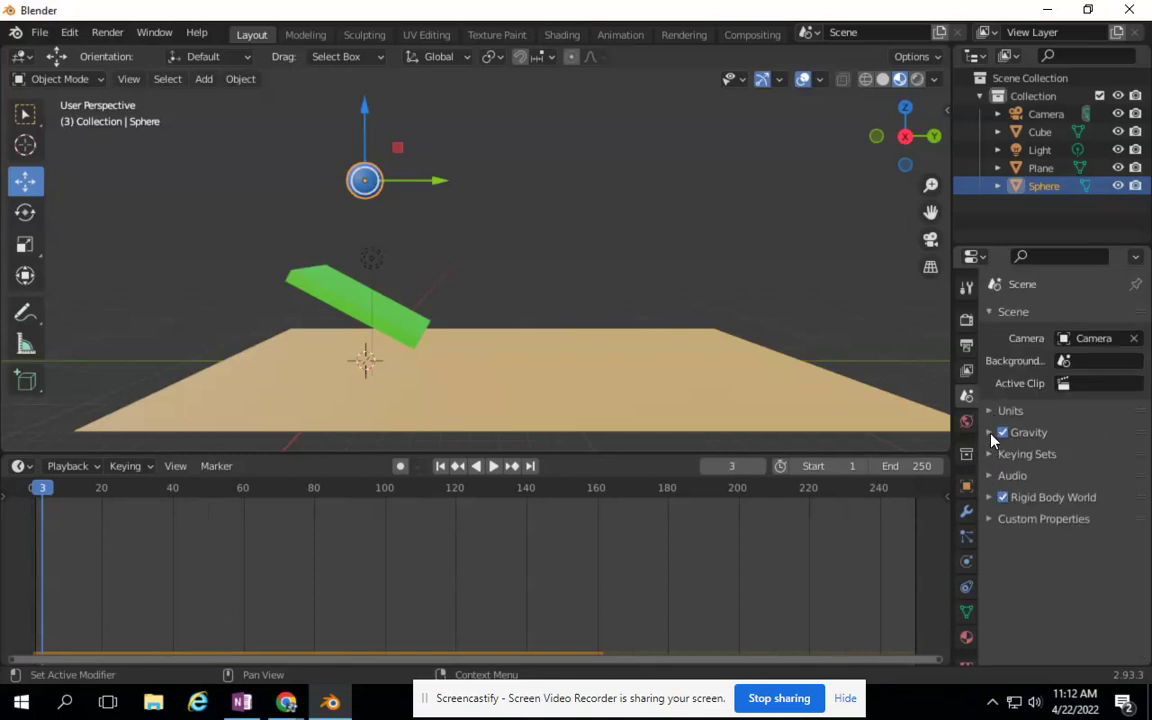
{"action": "left_click", "coordinate": [988, 498]}
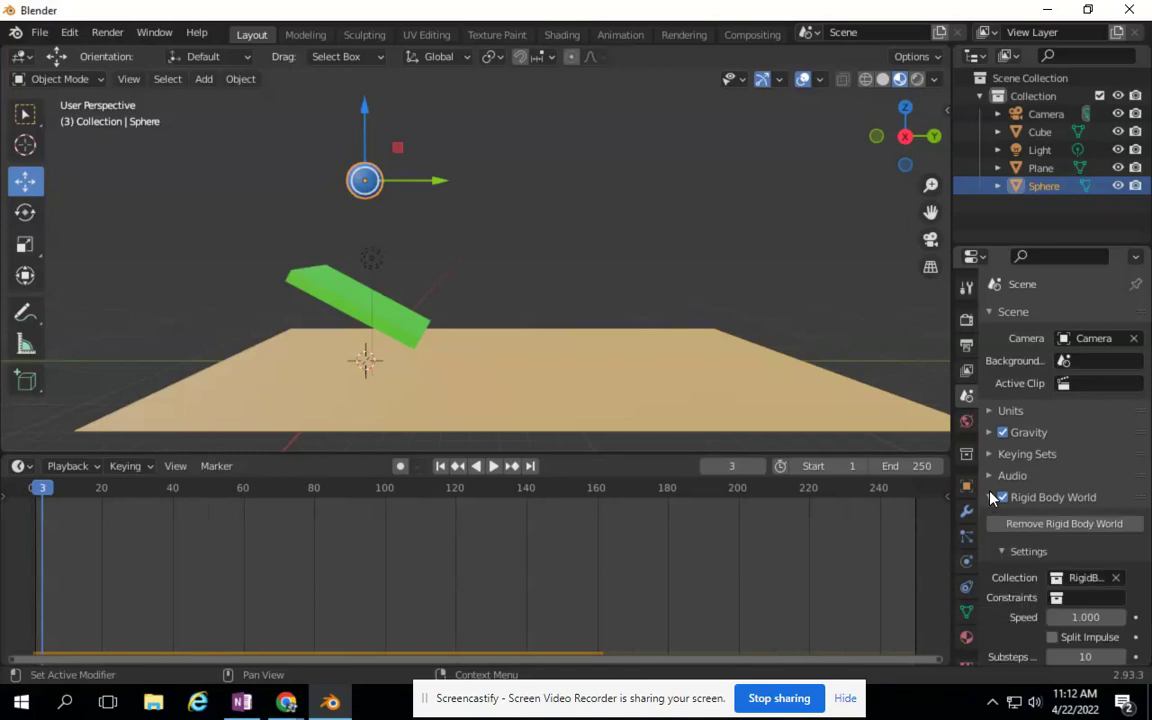
{"action": "left_click", "coordinate": [988, 498]}
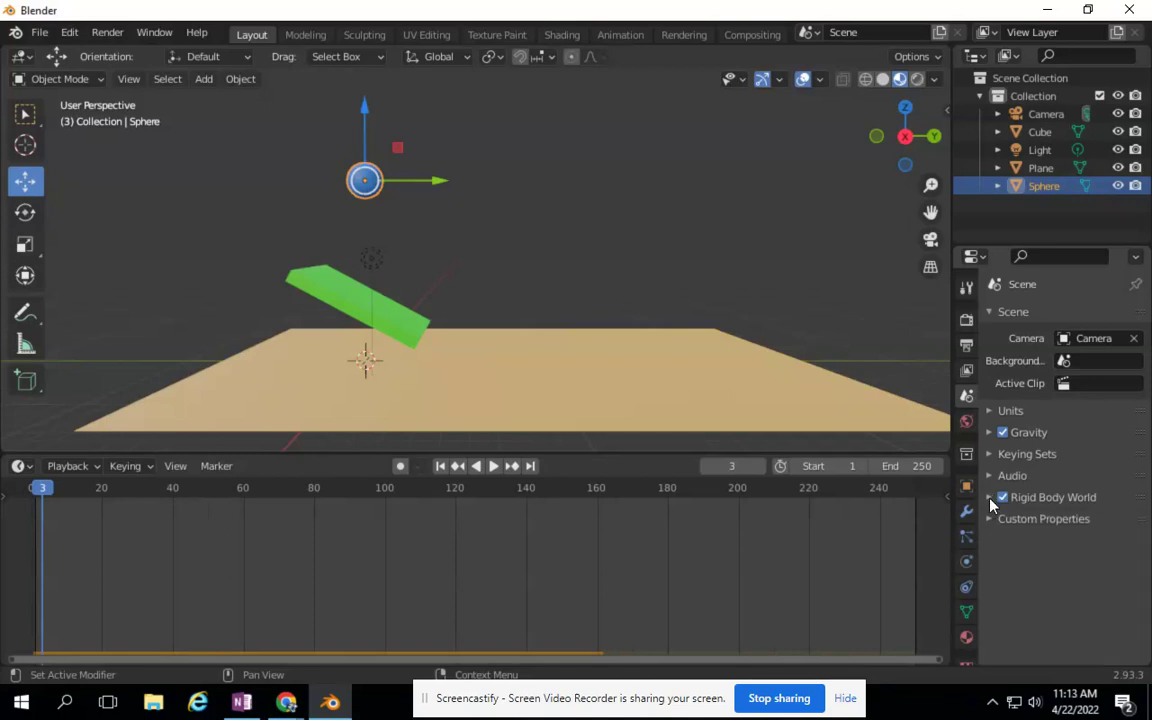
{"action": "left_click", "coordinate": [990, 497]}
Step: Expand the Cache panel and bake the rigid body simulation for all 250 frames
{"action": "scroll", "coordinate": [1062, 503], "scroll_direction": "down", "scroll_amount": 1}
{"action": "scroll", "coordinate": [1060, 503], "scroll_direction": "down", "scroll_amount": 5}
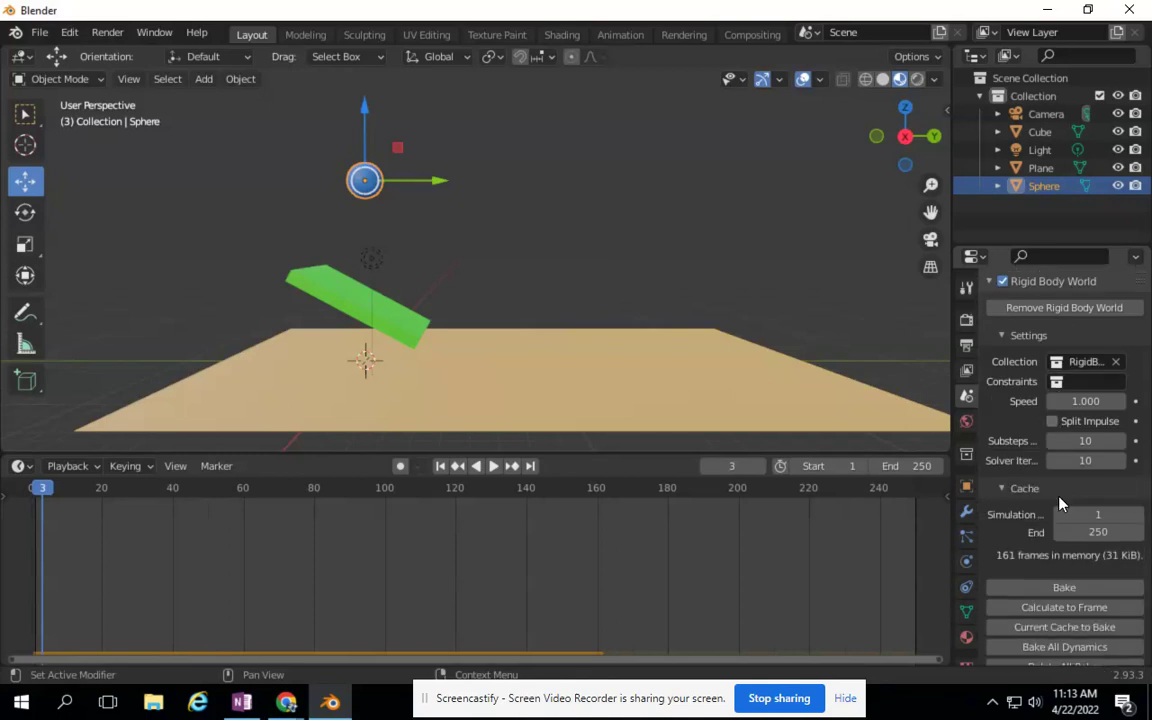
{"action": "left_click", "coordinate": [1003, 496]}
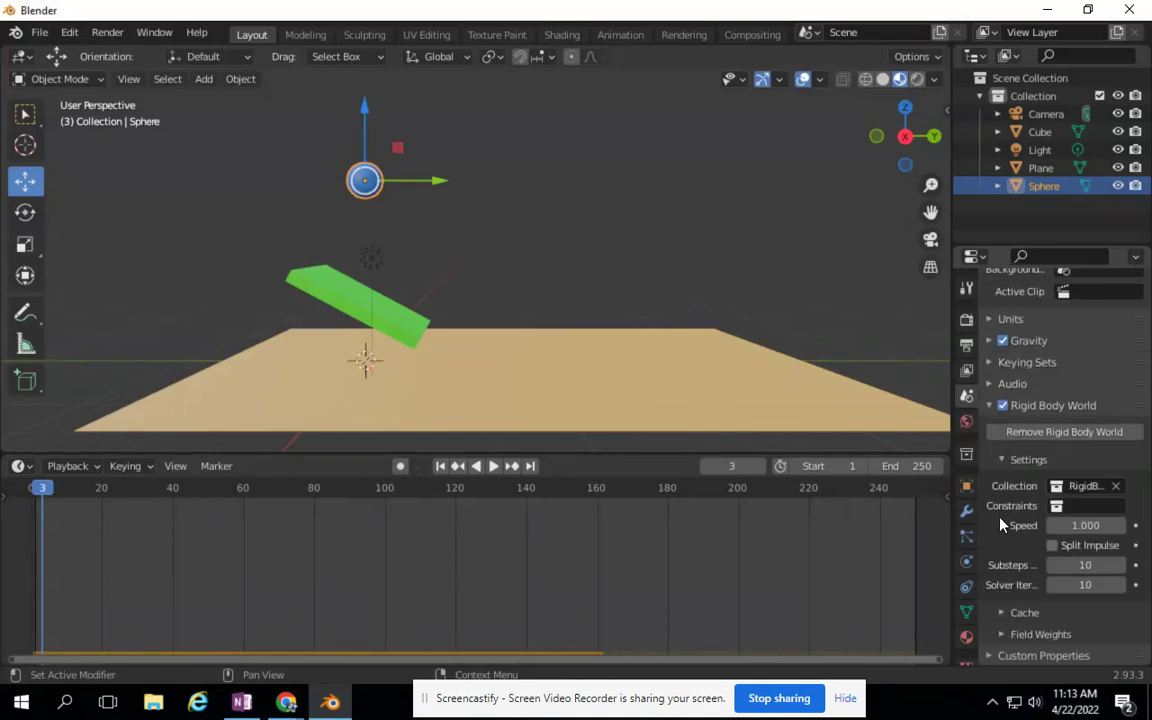
{"action": "left_click", "coordinate": [1003, 613]}
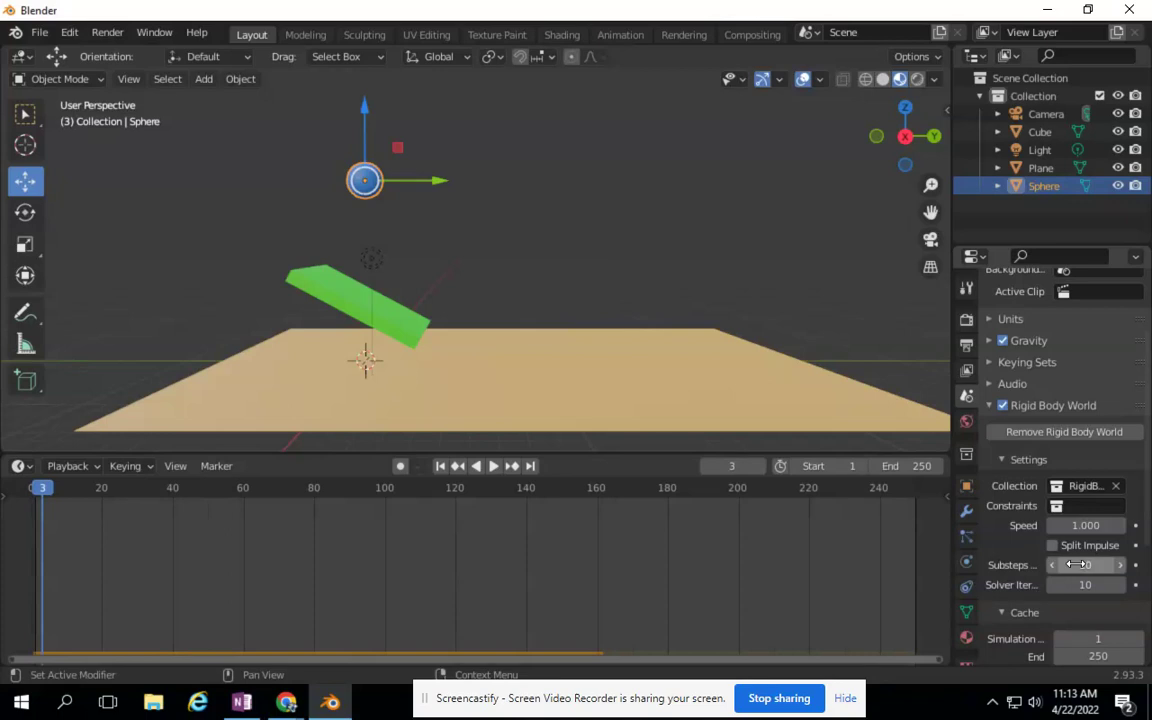
{"action": "scroll", "coordinate": [1060, 580], "scroll_direction": "down", "scroll_amount": 4}
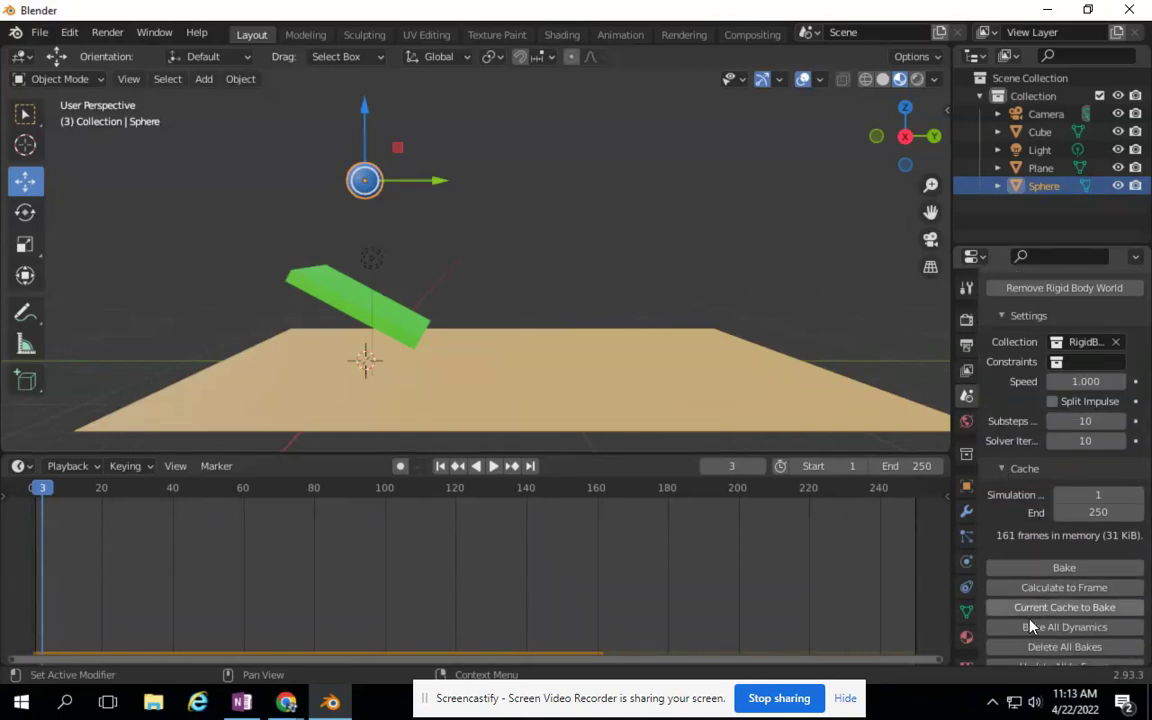
{"action": "scroll", "coordinate": [1065, 610], "scroll_direction": "down", "scroll_amount": 2}
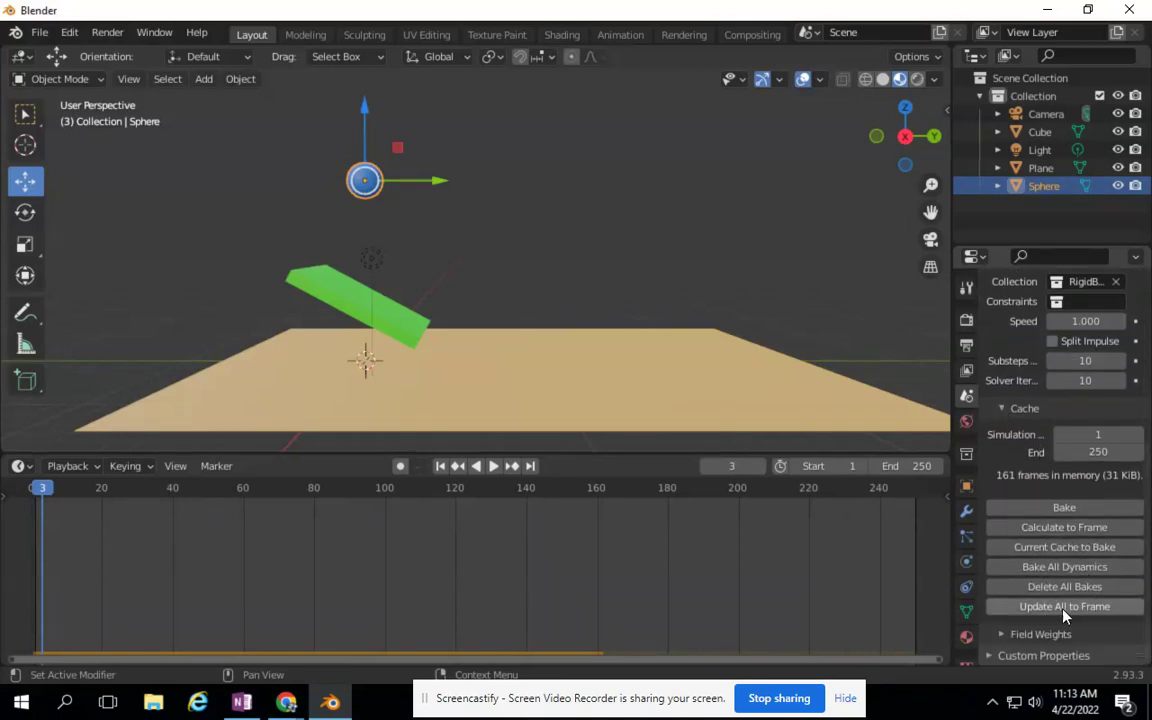
{"action": "left_click", "coordinate": [1060, 512]}
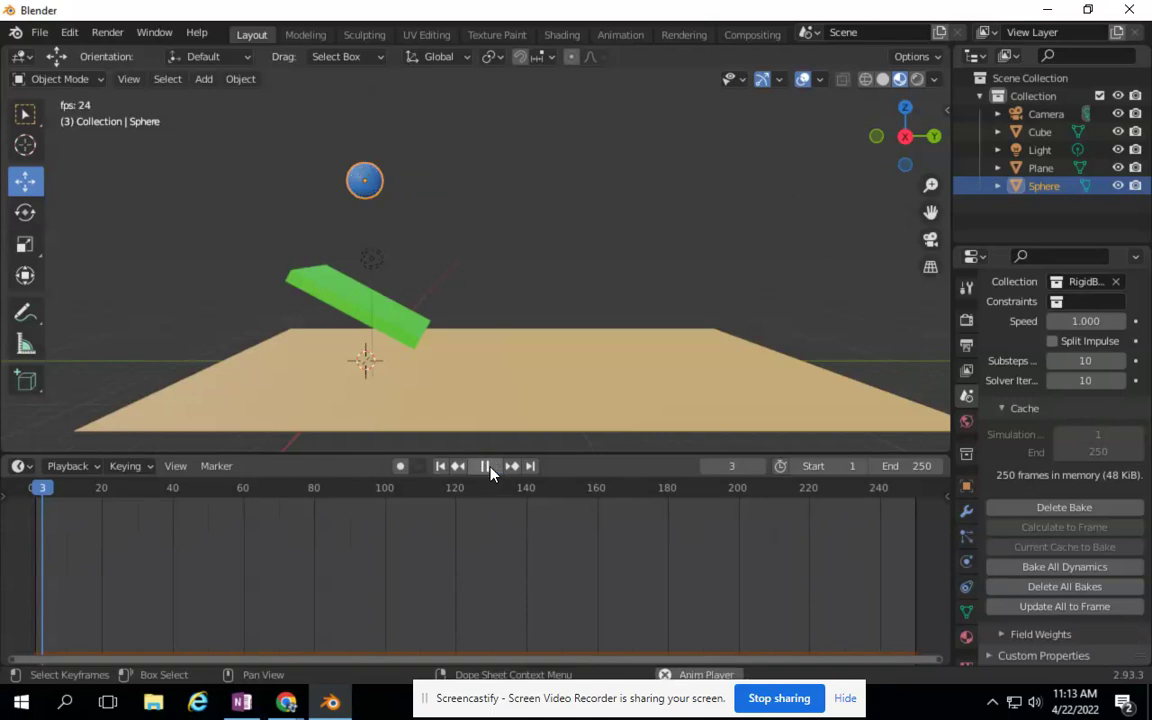
Step: Replay the baked simulation, pausing near frame 140 and returning to frame 1
{"action": "left_click", "coordinate": [490, 466]}
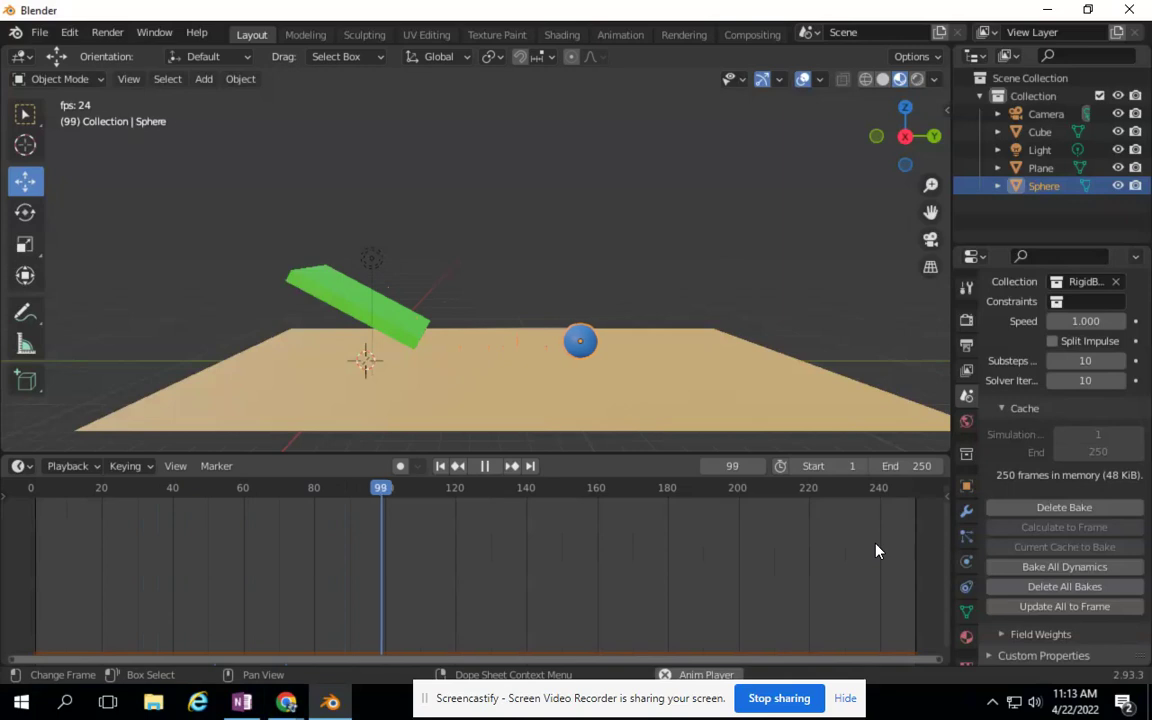
{"action": "left_click", "coordinate": [482, 467]}
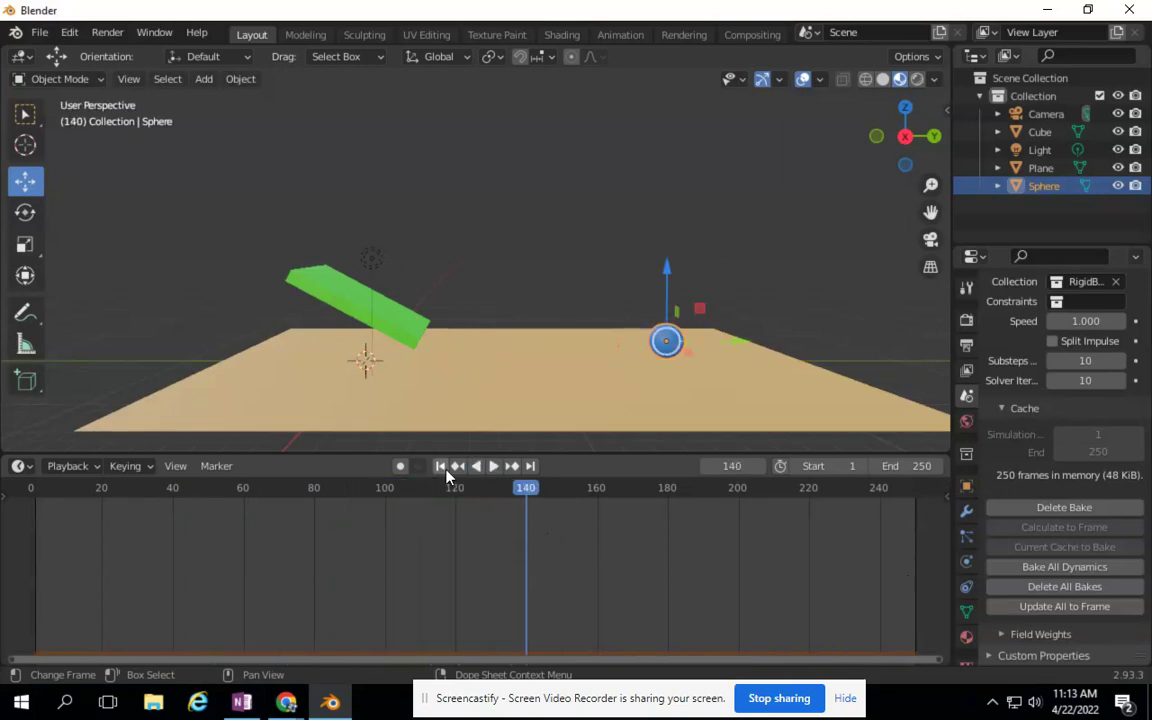
{"action": "left_click", "coordinate": [440, 466]}
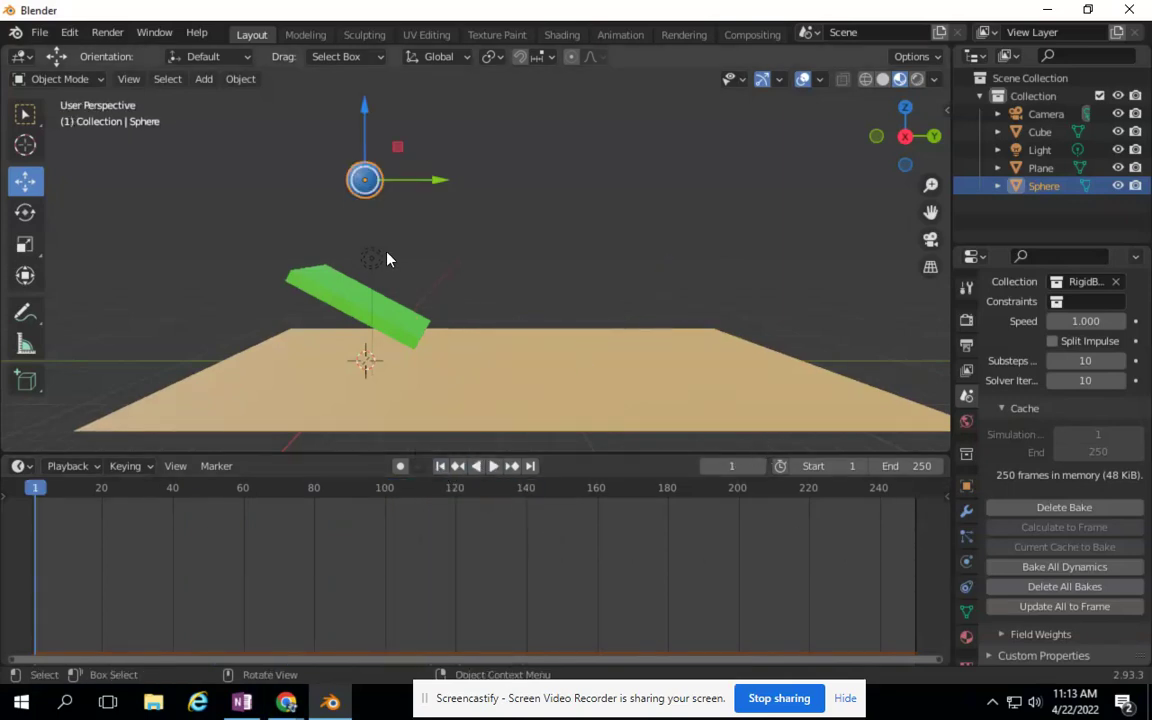
Step: Set the render output path to a file named 'drop' on the Desktop
{"action": "left_click", "coordinate": [966, 345]}
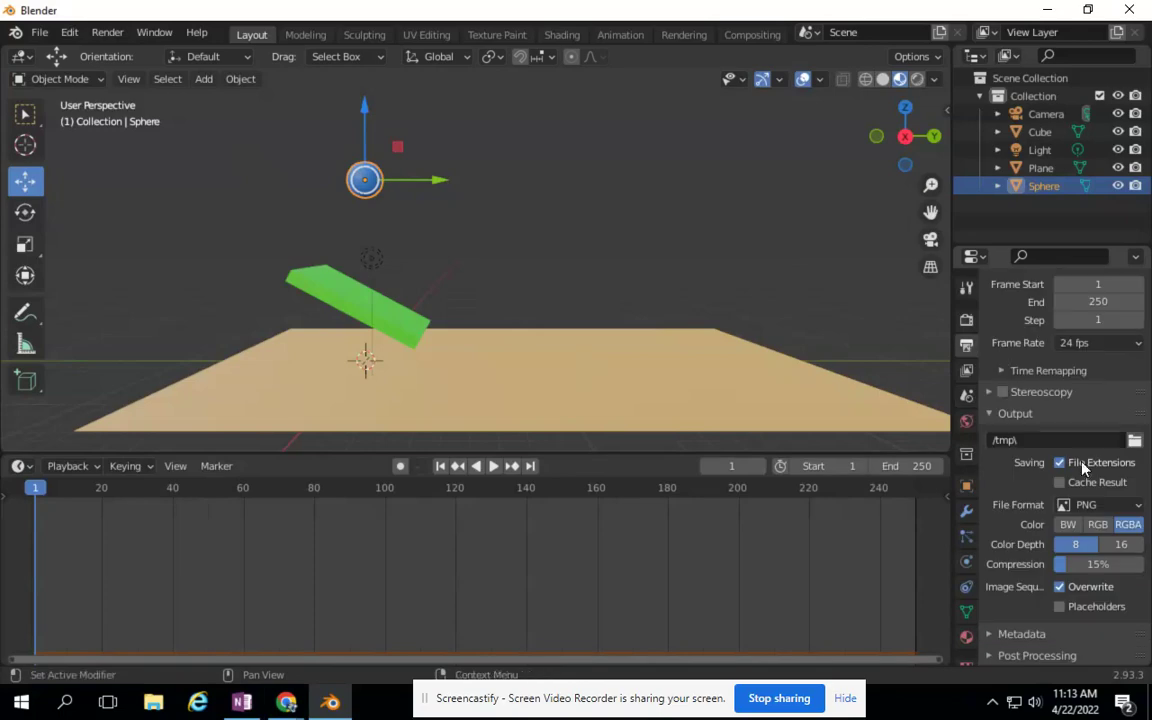
{"action": "left_click", "coordinate": [1135, 441]}
{"action": "left_click", "coordinate": [153, 251]}
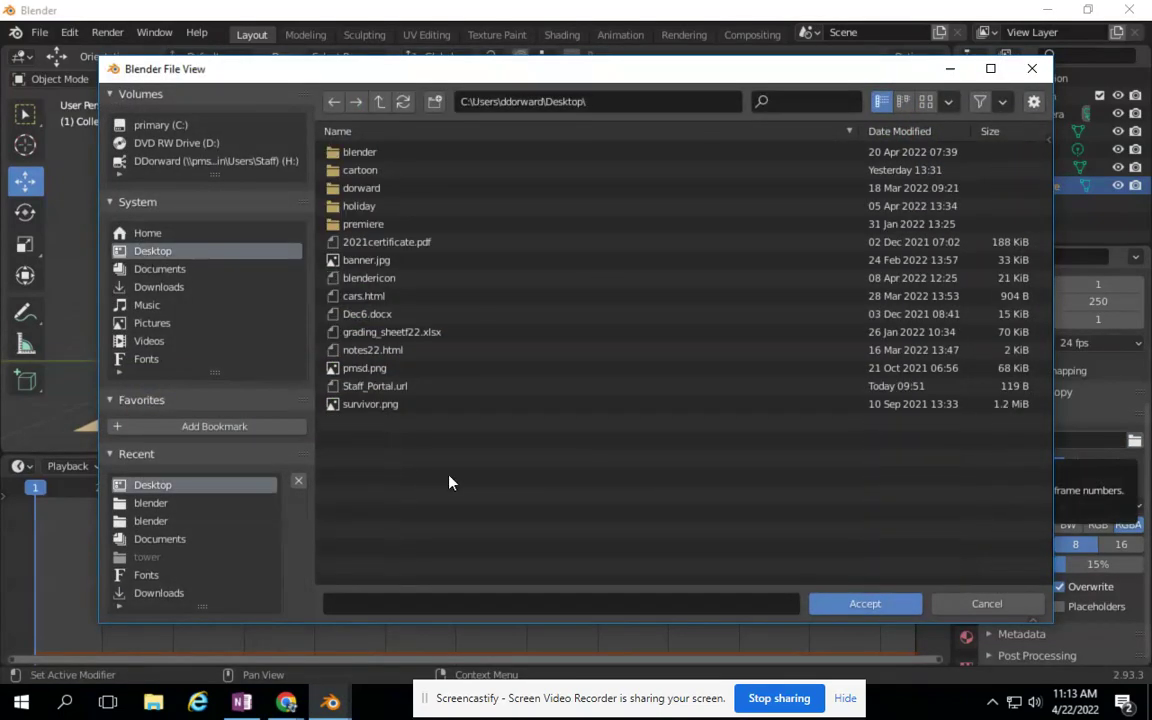
{"action": "left_click", "coordinate": [448, 603]}
{"action": "type", "text": "drop"}
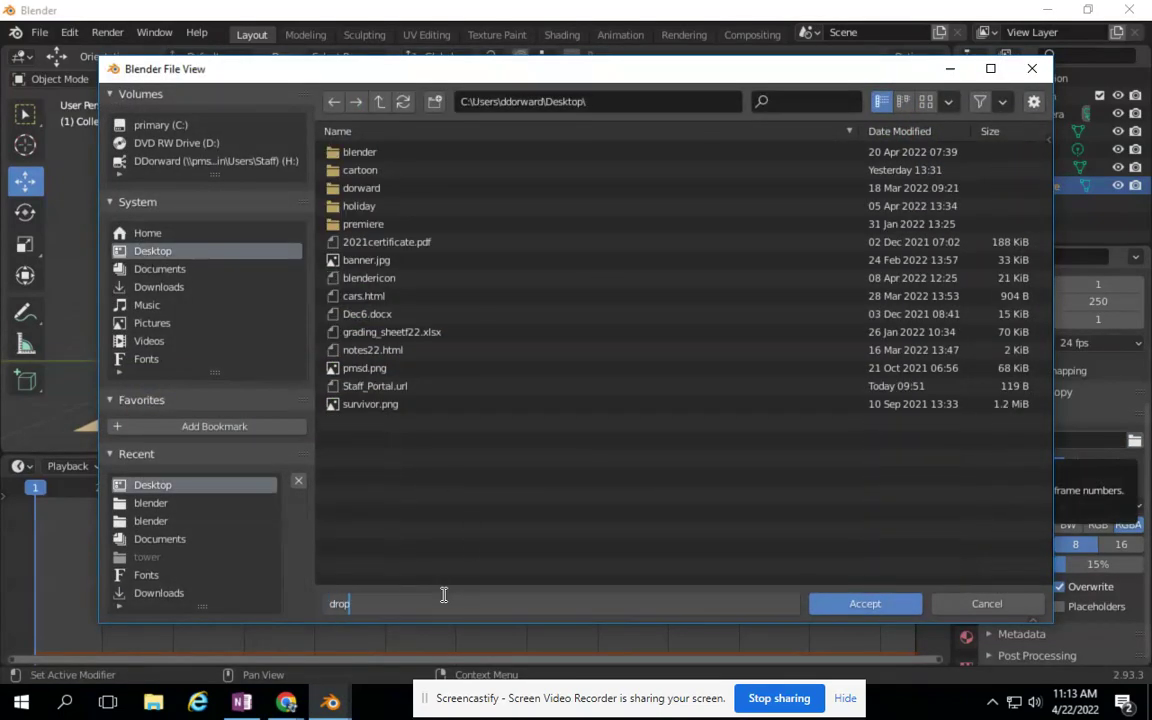
{"action": "key", "text": "Return"}
{"action": "left_click", "coordinate": [866, 605]}
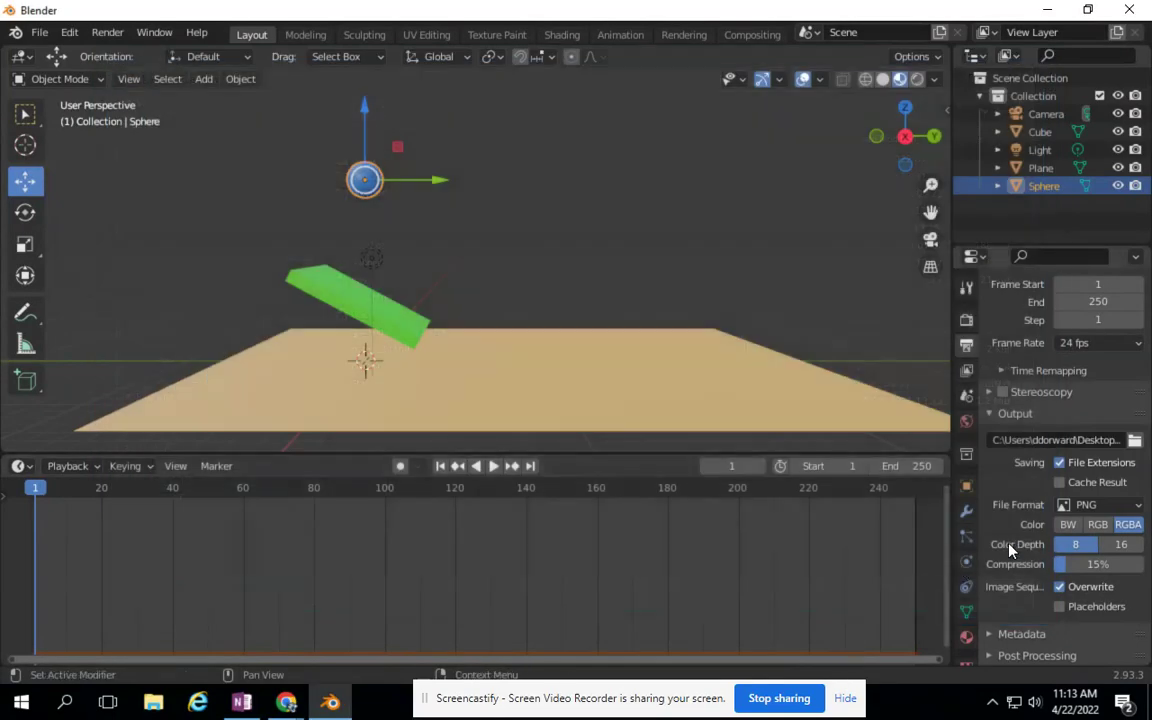
Step: Change the output file format from PNG to AVI Raw
{"action": "left_click", "coordinate": [1090, 504]}
{"action": "left_click", "coordinate": [1072, 386]}
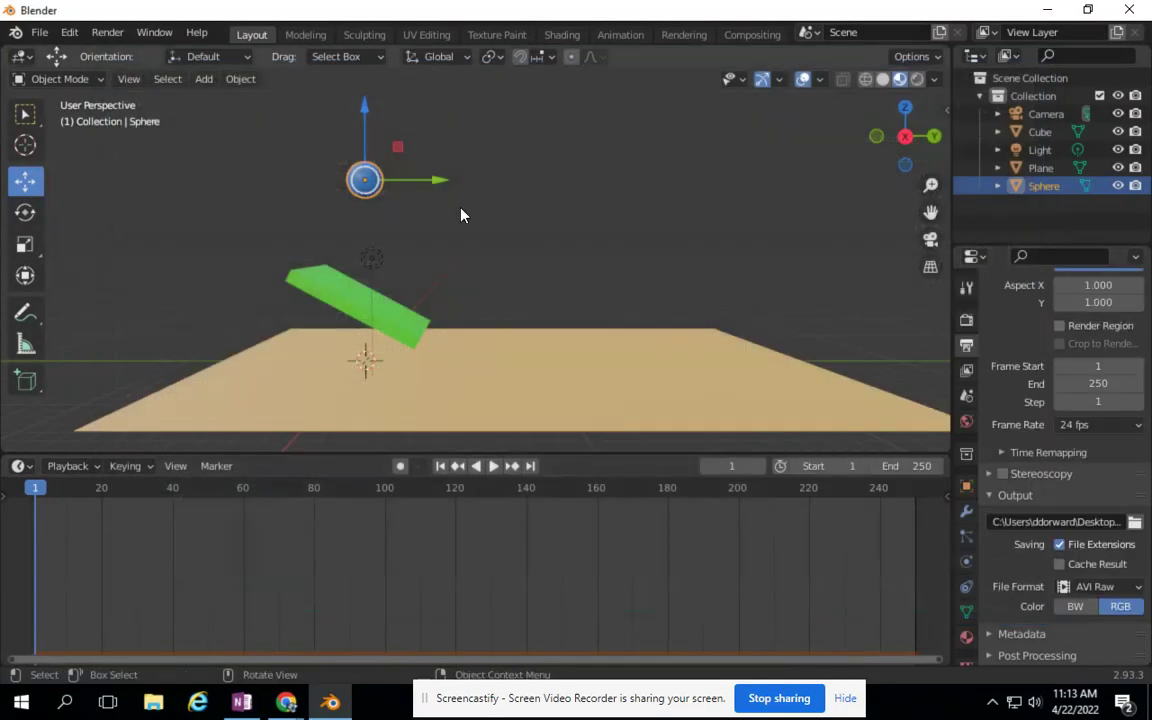
{"action": "left_click", "coordinate": [107, 33]}
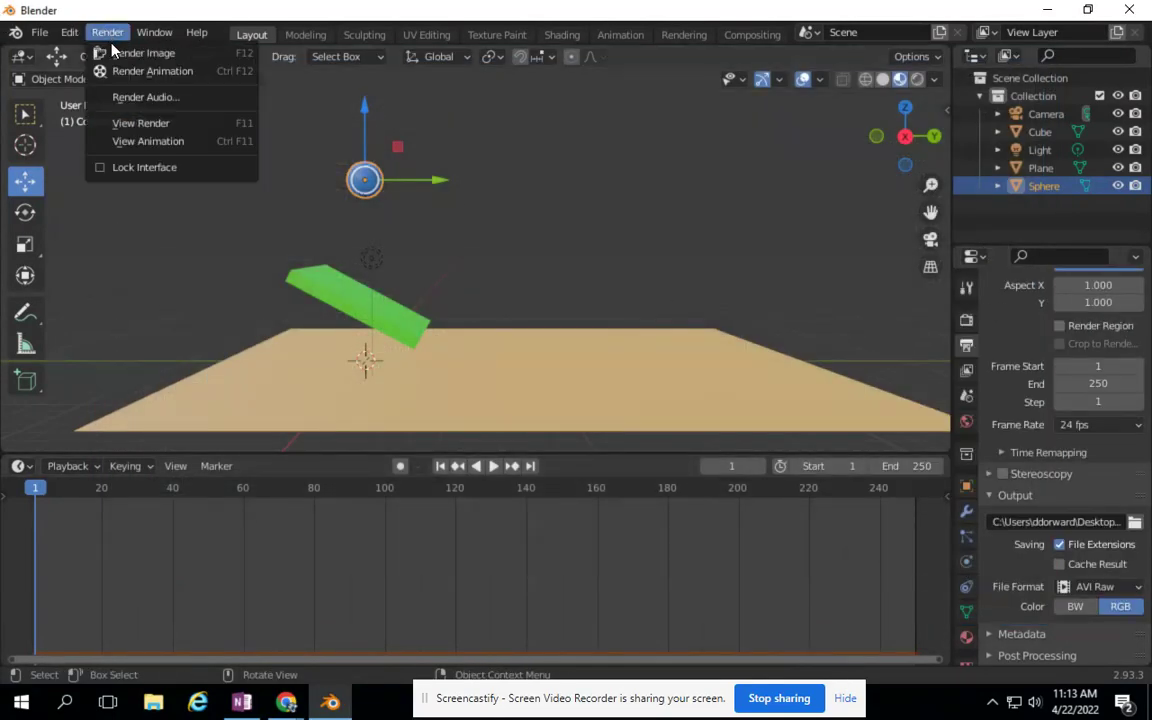
Step: Render all frames of the animation with Render Animation (Ctrl+F12)
{"action": "left_click", "coordinate": [113, 70]}
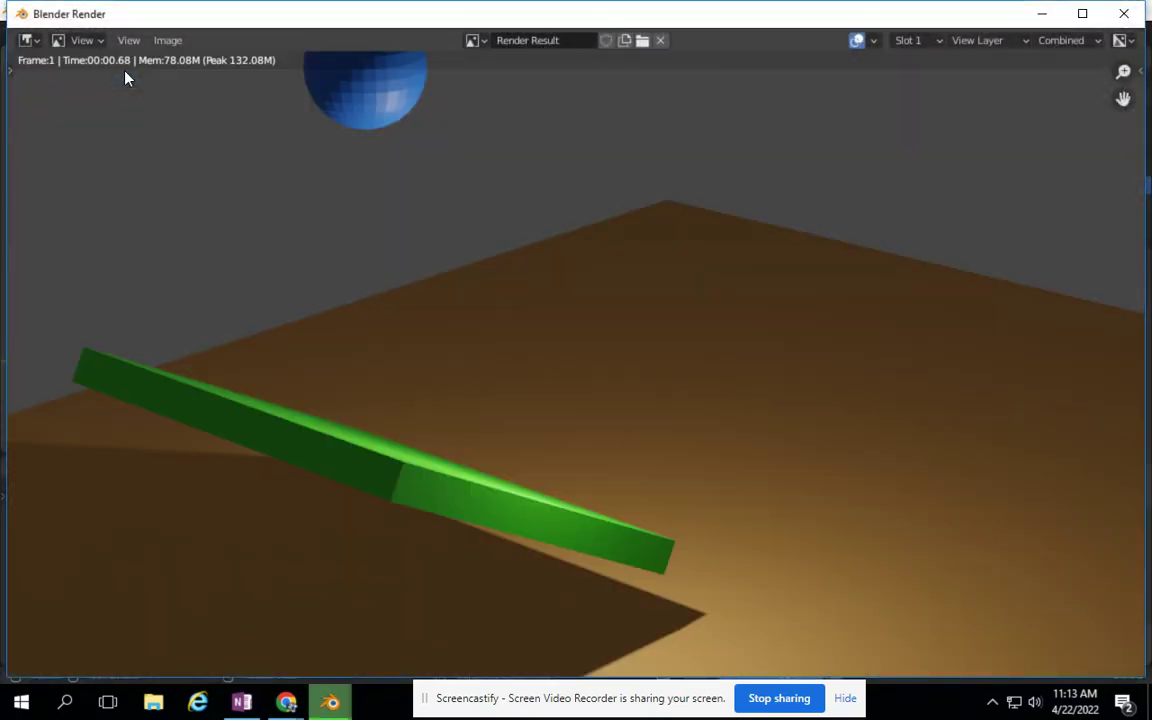